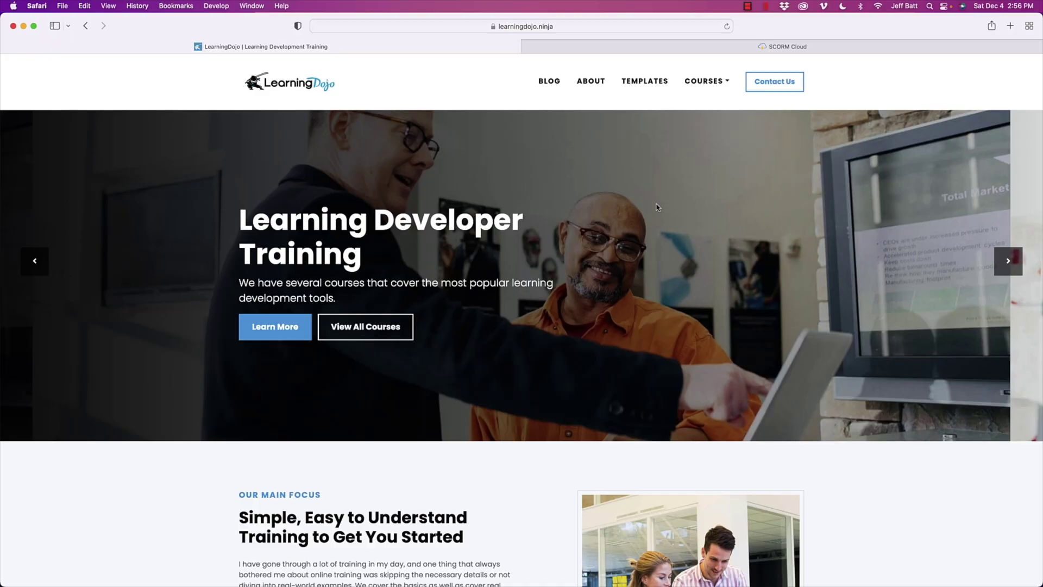
Step: Browse the LearningDojo blog and look through the Articulate Storyline templates offered on the Templates page
click(544, 87)
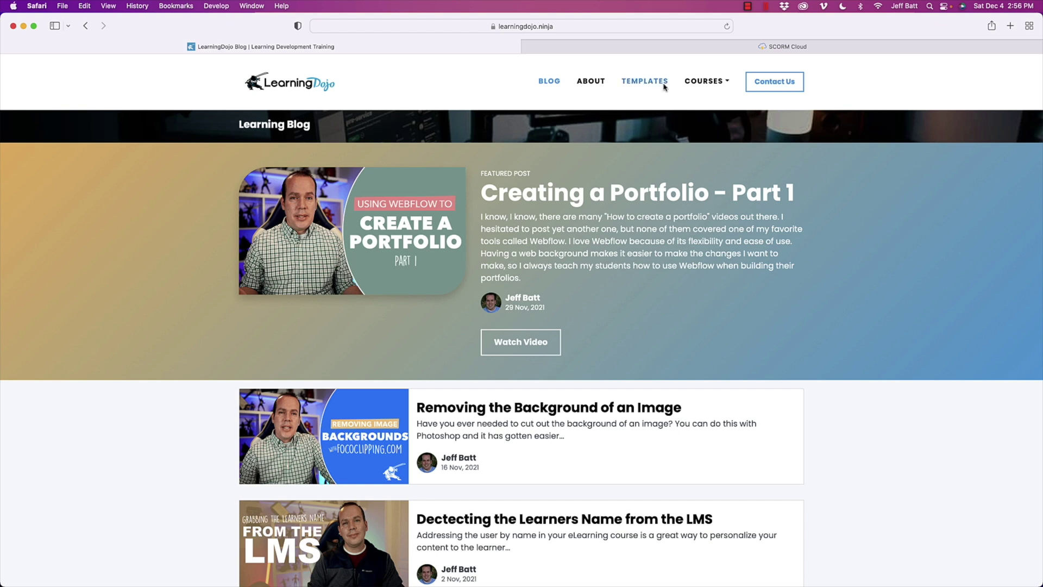
click(645, 81)
scroll(775, 212, down, 4)
scroll(773, 213, down, 3)
scroll(774, 213, up, 7)
mouse_move(717, 85)
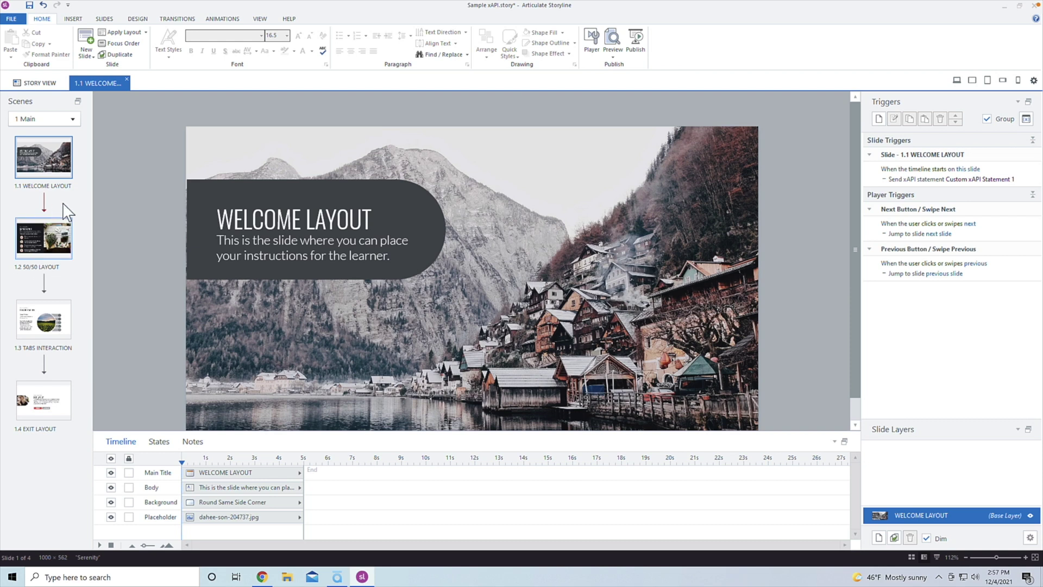
Step: Switch to Articulate Storyline and look through the sample project's slides, ending on the 1.1 Welcome Layout slide
click(50, 237)
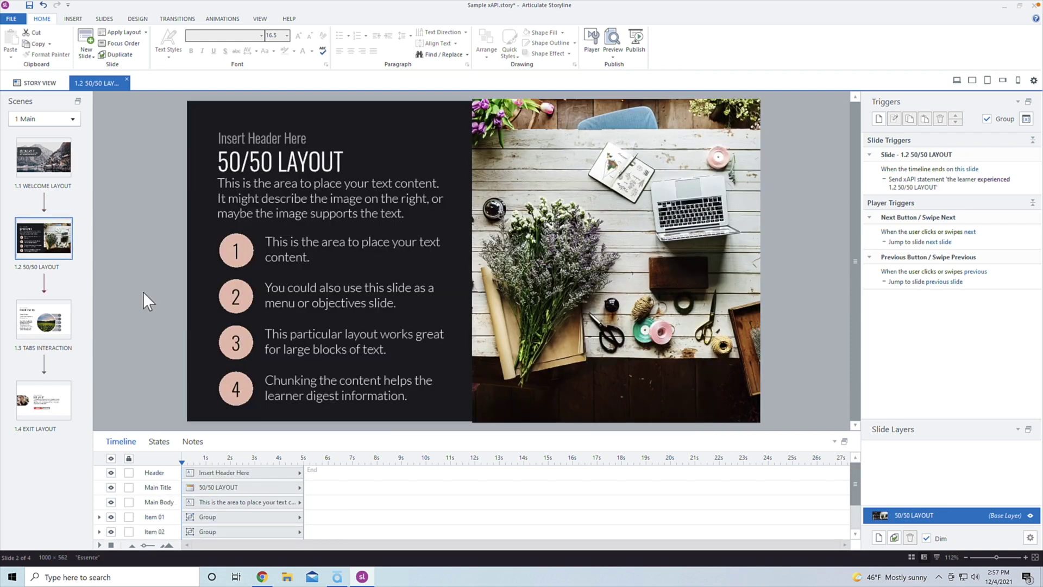
click(68, 320)
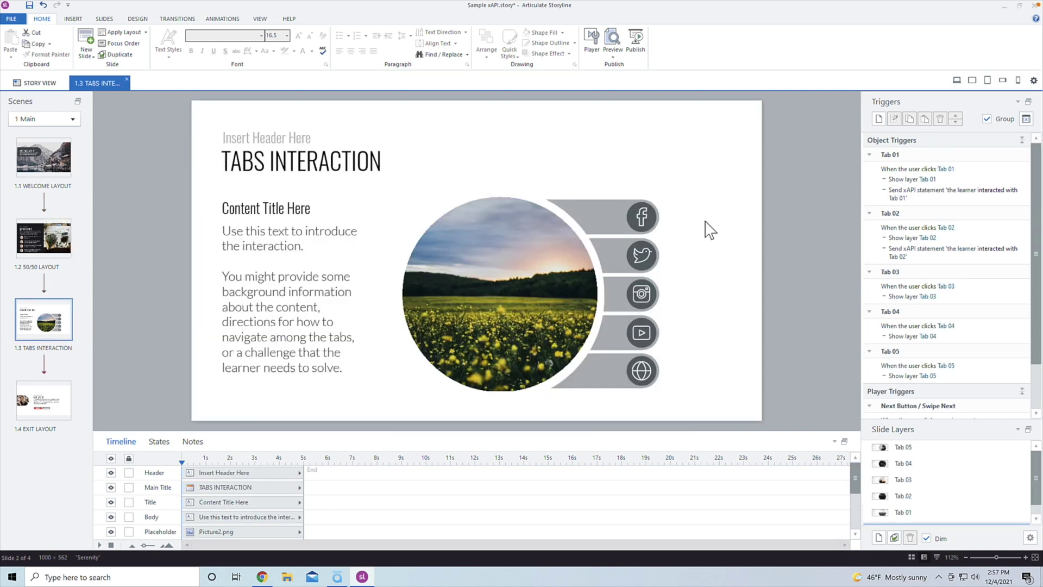
click(61, 399)
click(34, 158)
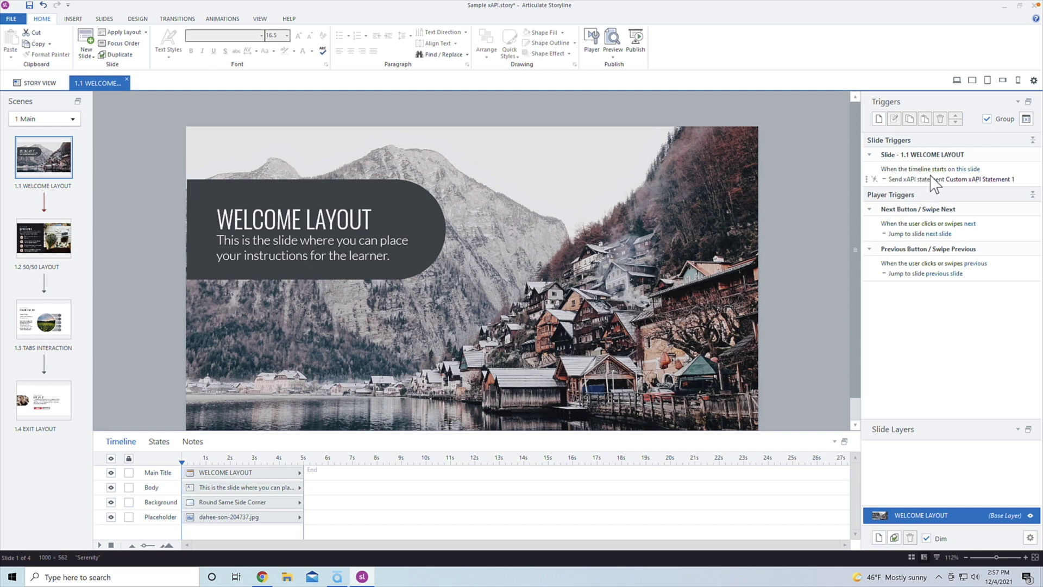
Step: Examine the name, verb display and slide-title variable of the custom xAPI statement sent by the Welcome Layout slide's timeline-start trigger
click(1004, 168)
double_click(1004, 169)
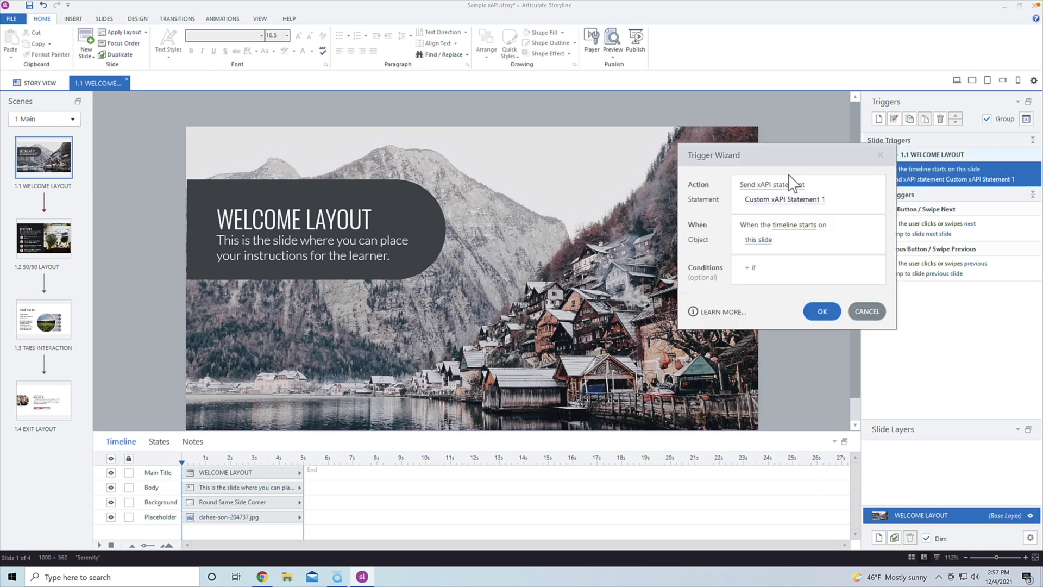
drag(794, 155, 584, 169)
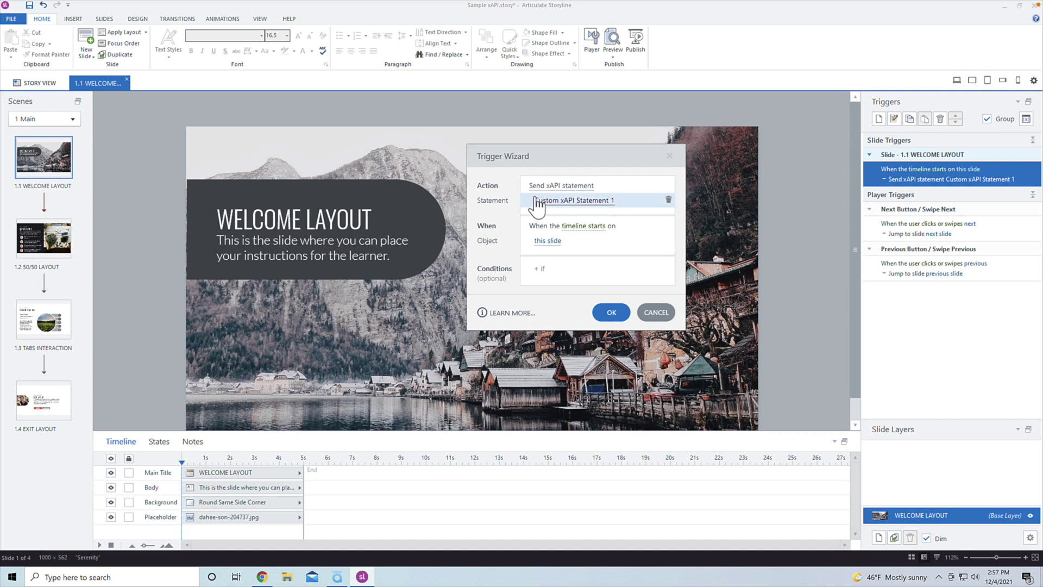
click(598, 205)
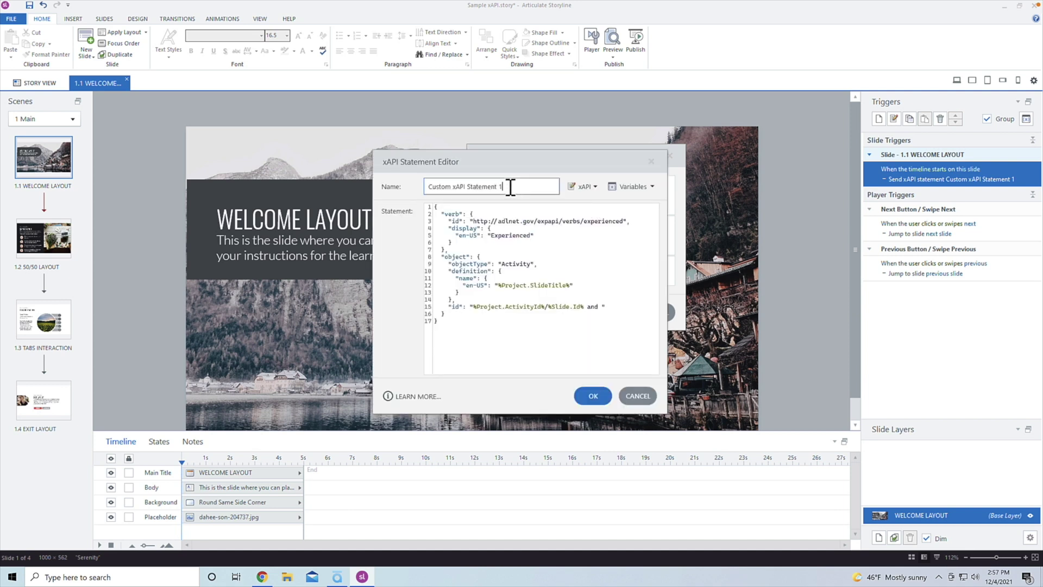
drag(510, 186, 426, 189)
click(499, 236)
drag(495, 238, 517, 238)
drag(531, 285, 569, 288)
click(570, 288)
click(591, 392)
click(613, 312)
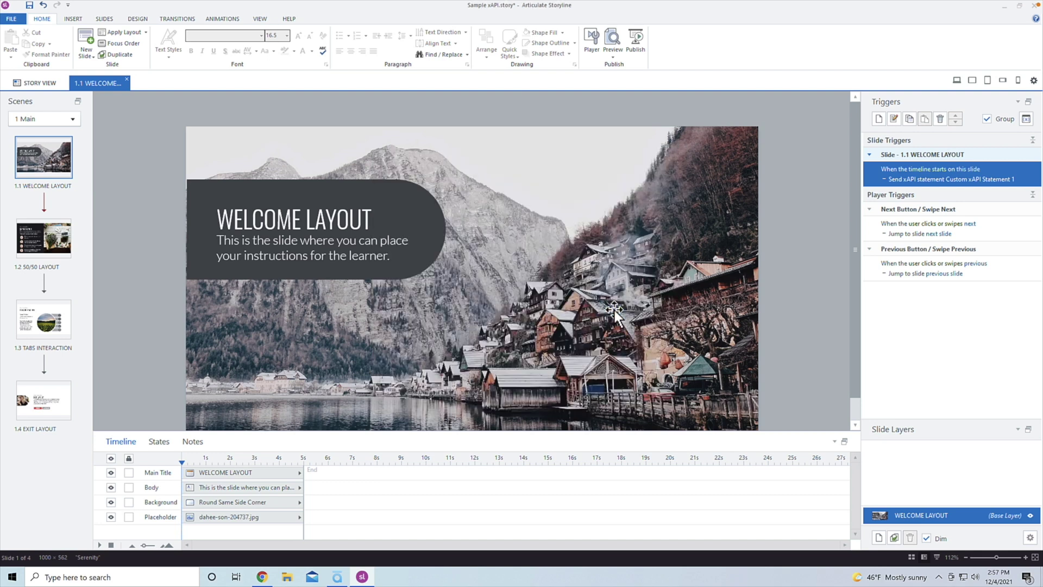
Step: Examine the object choices, including custom text, for the xAPI statement trigger on the 1.2 50/50 Layout slide
click(44, 239)
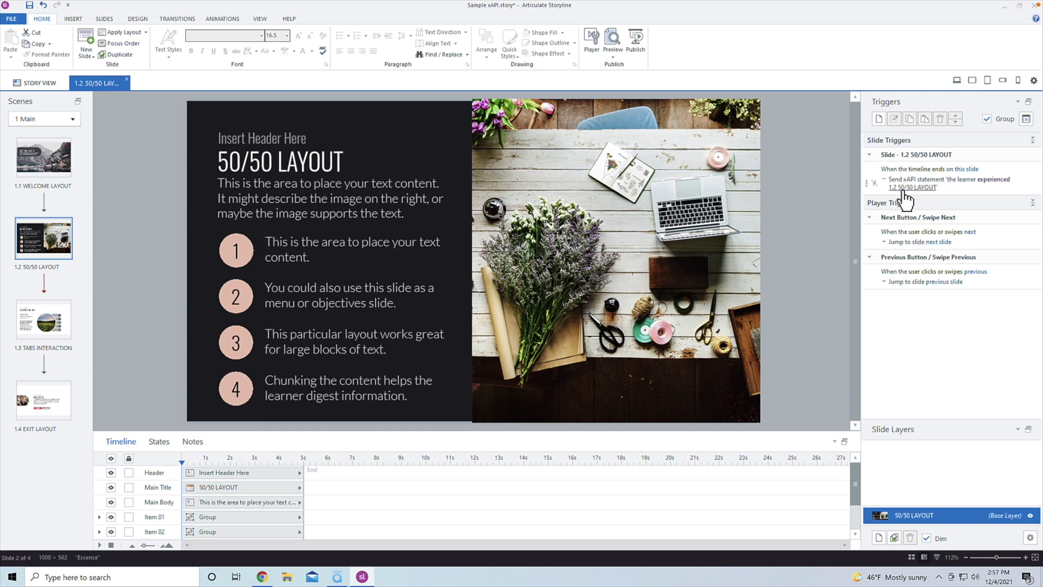
click(994, 189)
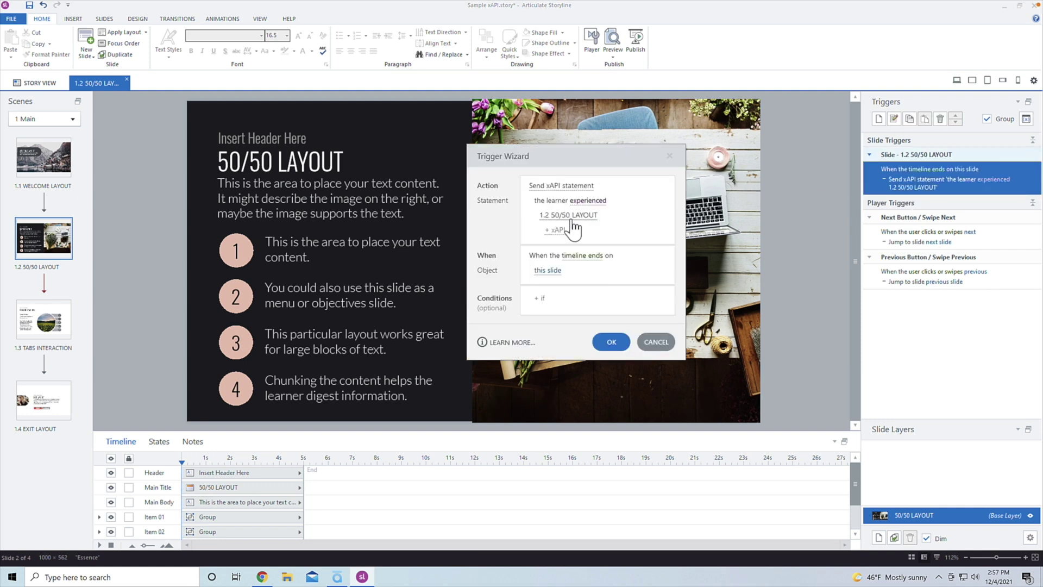
click(571, 215)
click(631, 245)
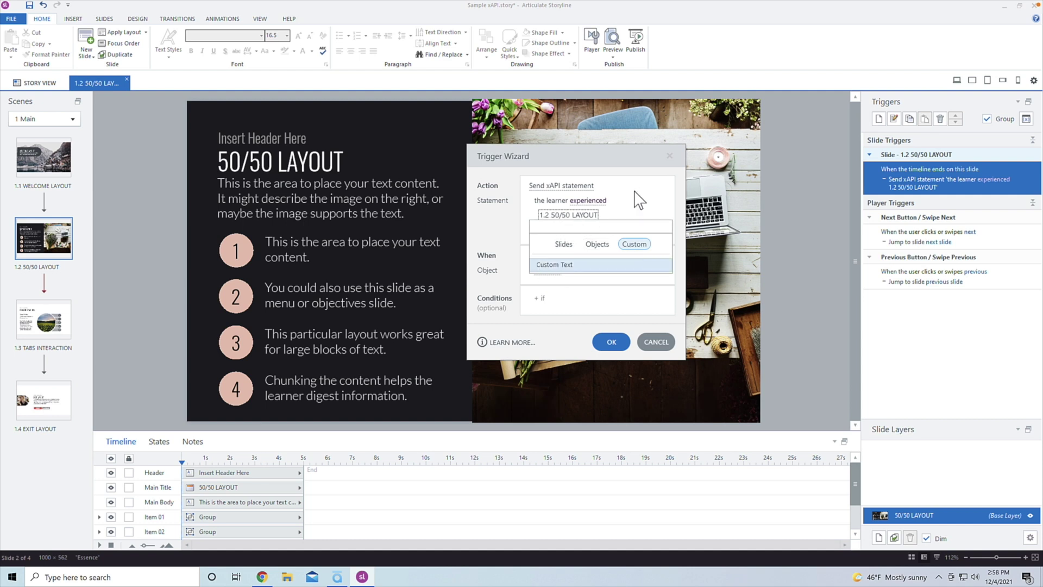
click(654, 334)
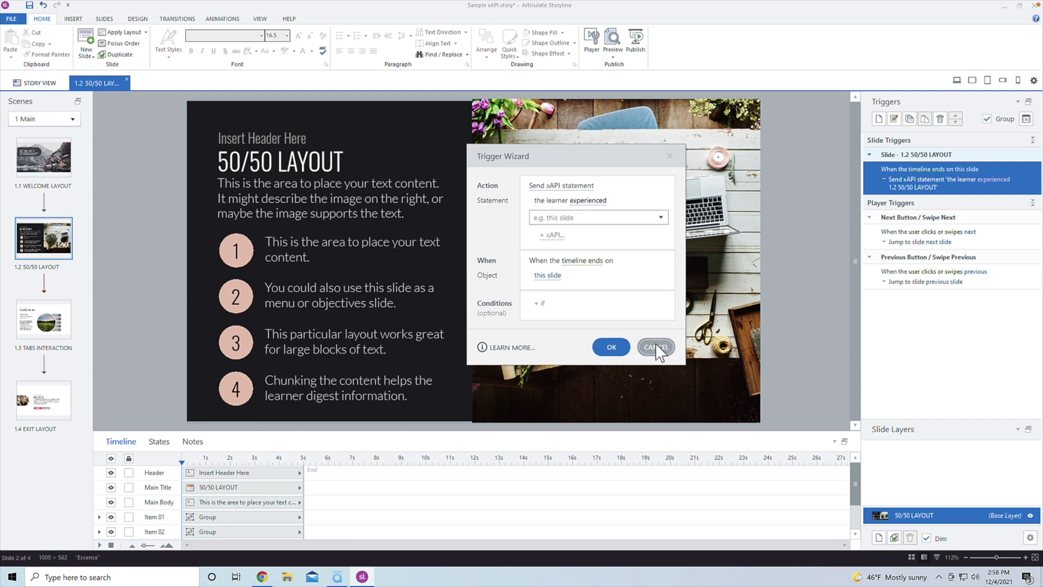
click(655, 342)
Step: Open the 1.3 Tabs Interaction slide and select the xAPI statement trigger of Tab 01
click(46, 324)
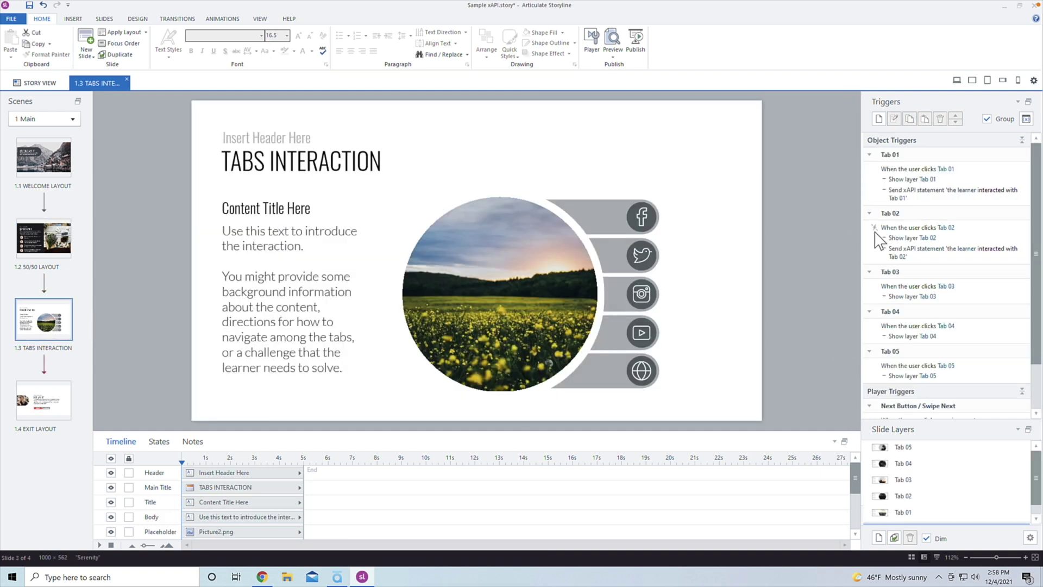
click(895, 193)
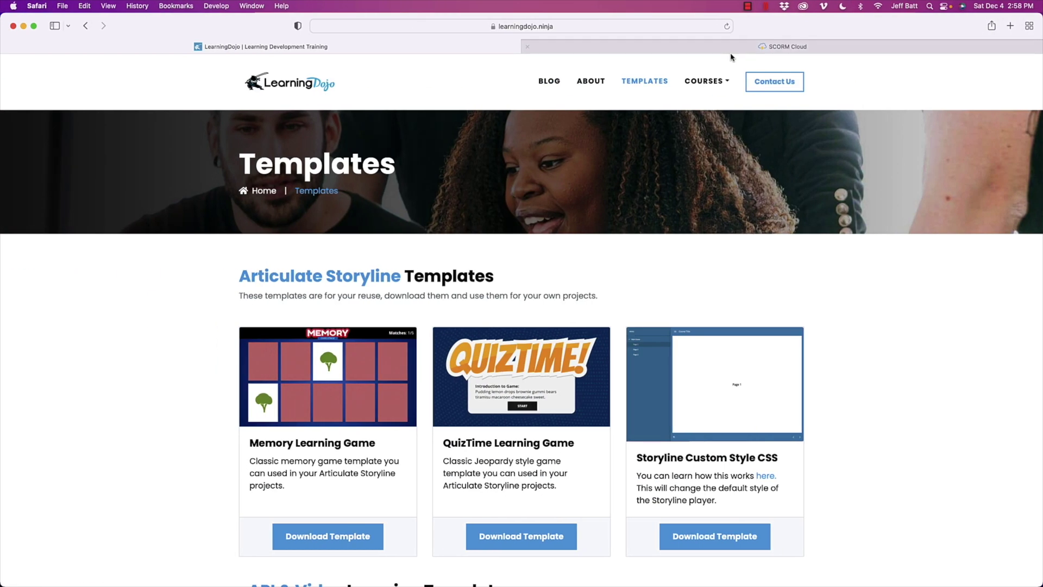
Step: Switch to SCORM Cloud in the browser and read the raw data of an Interacted 'Group' statement in the xAPI Statement Viewer
click(731, 51)
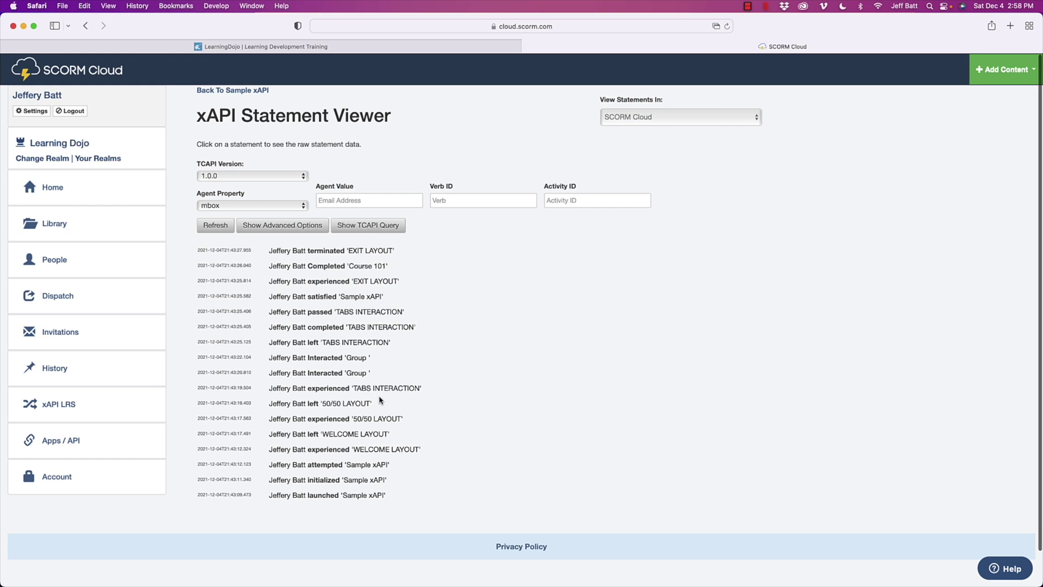
click(365, 375)
scroll(415, 385, down, 10)
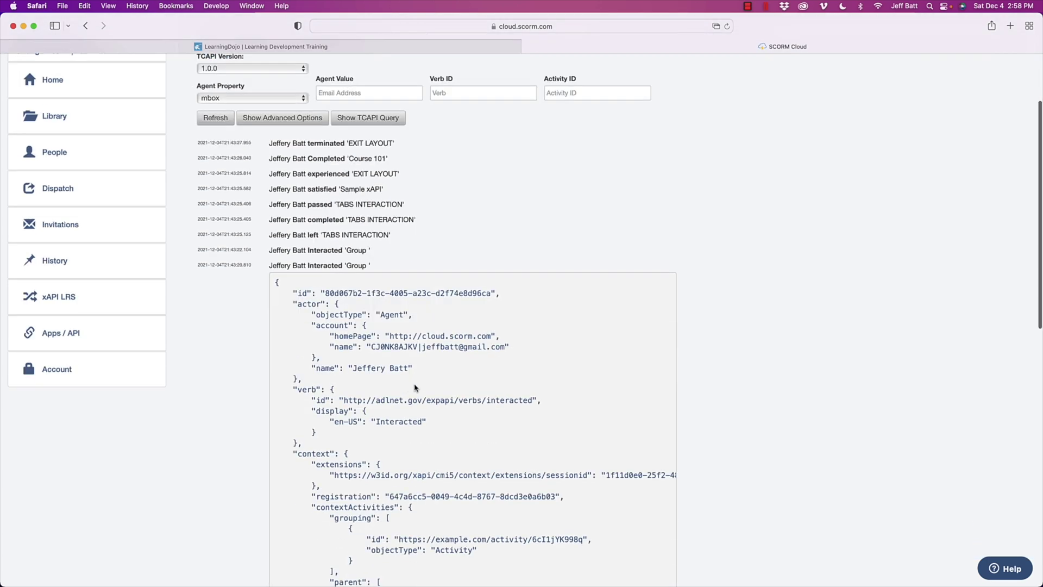
scroll(415, 385, down, 2)
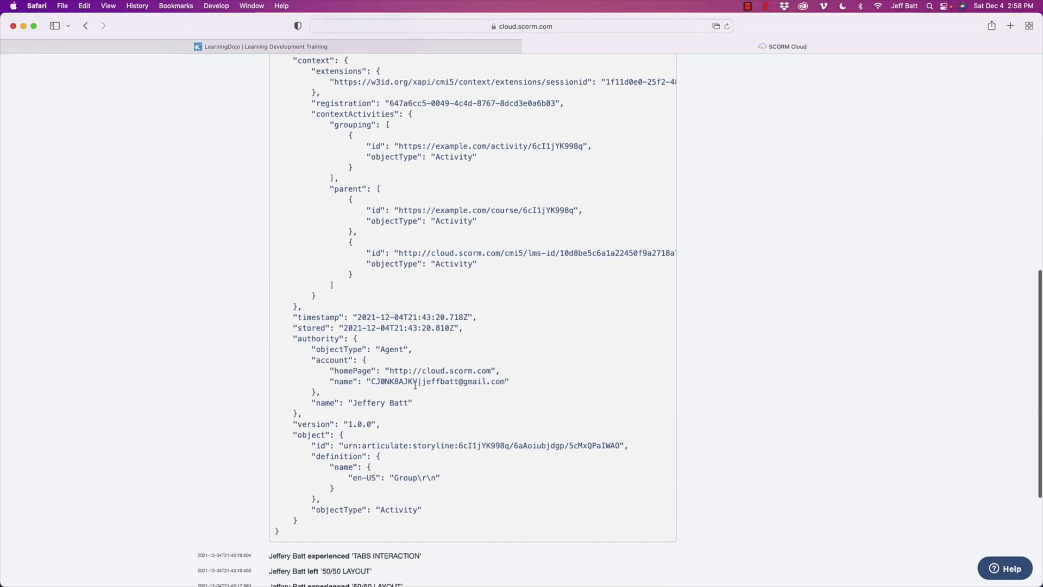
scroll(423, 391, up, 6)
scroll(423, 391, up, 4)
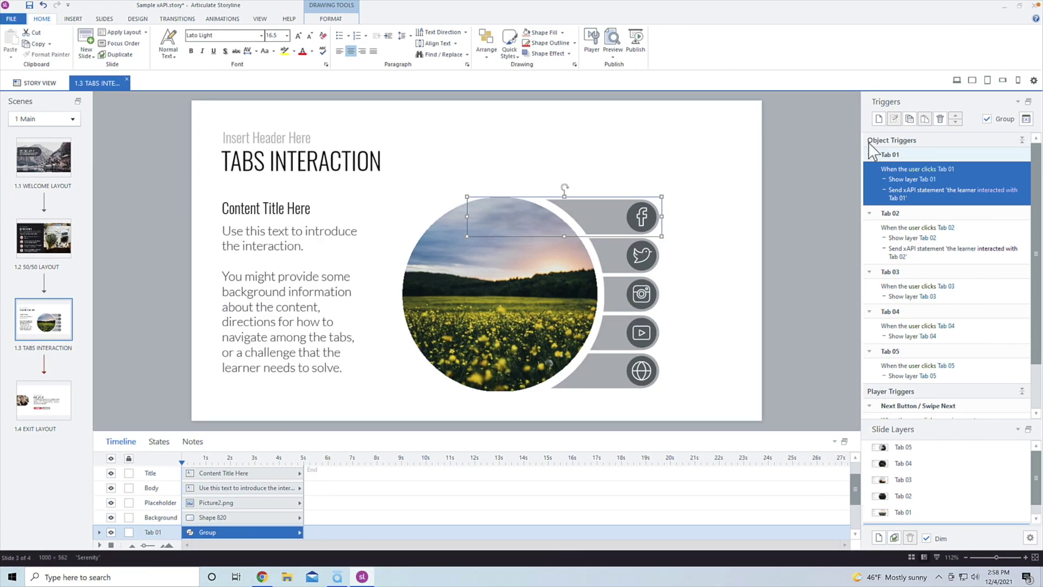
Step: Back in Storyline, set the object of Tab 01's "interacted with" xAPI statement to the custom text "Tab 1"
double_click(996, 179)
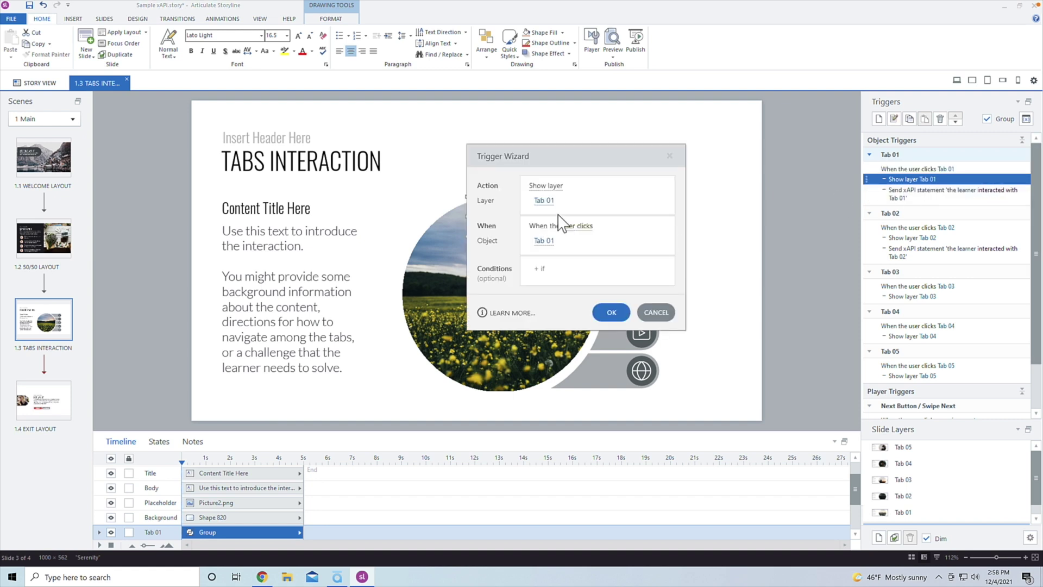
click(656, 312)
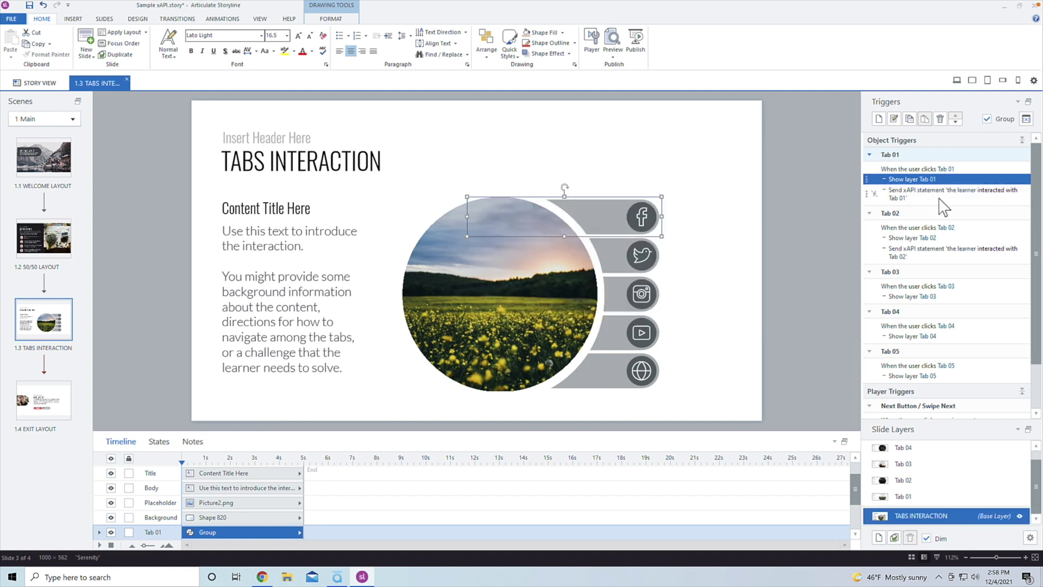
double_click(941, 196)
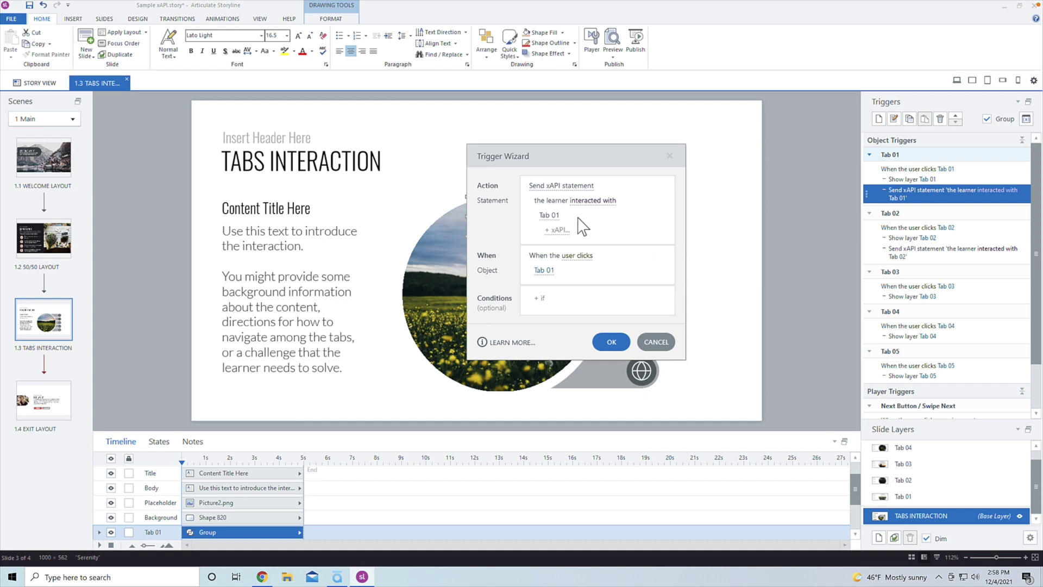
click(595, 201)
click(640, 199)
click(565, 217)
click(635, 244)
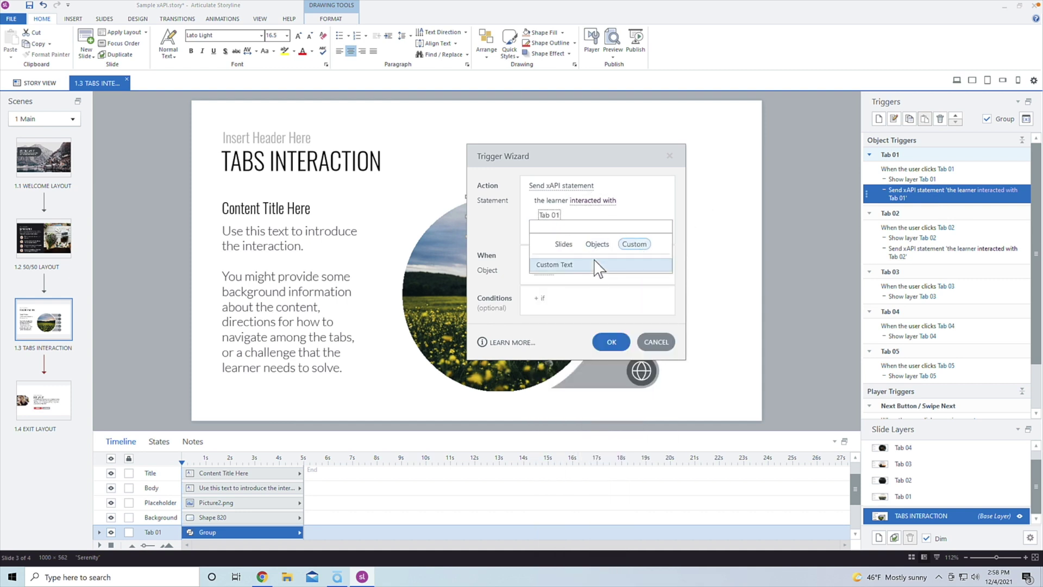
click(557, 218)
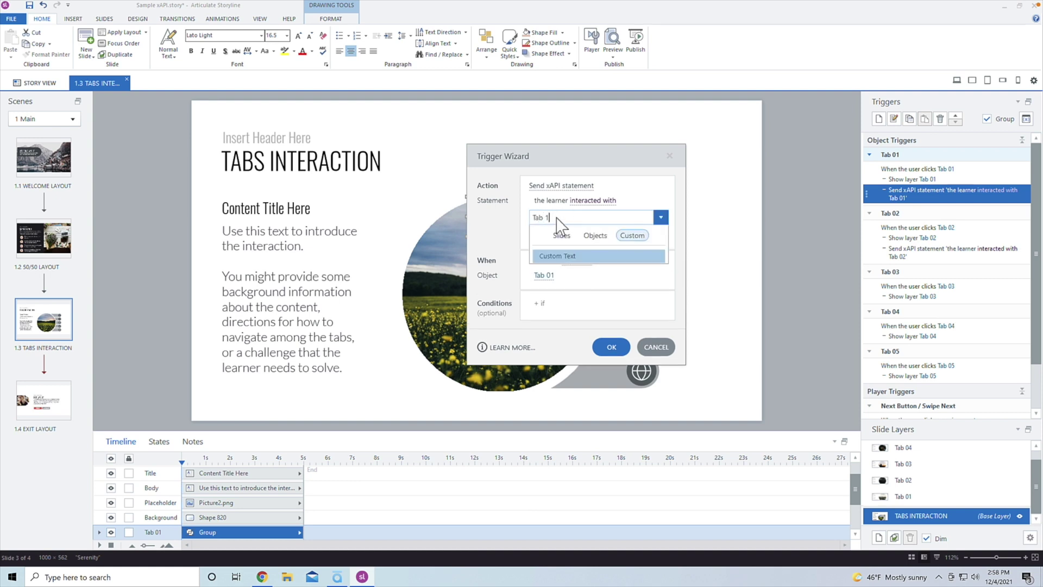
text(Tab 1)
key(Return)
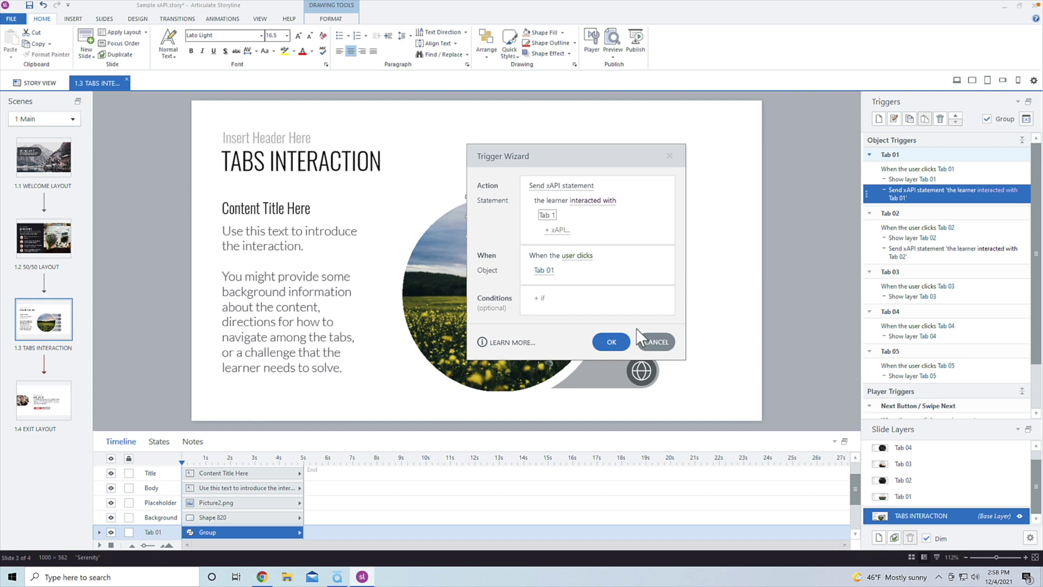
click(611, 342)
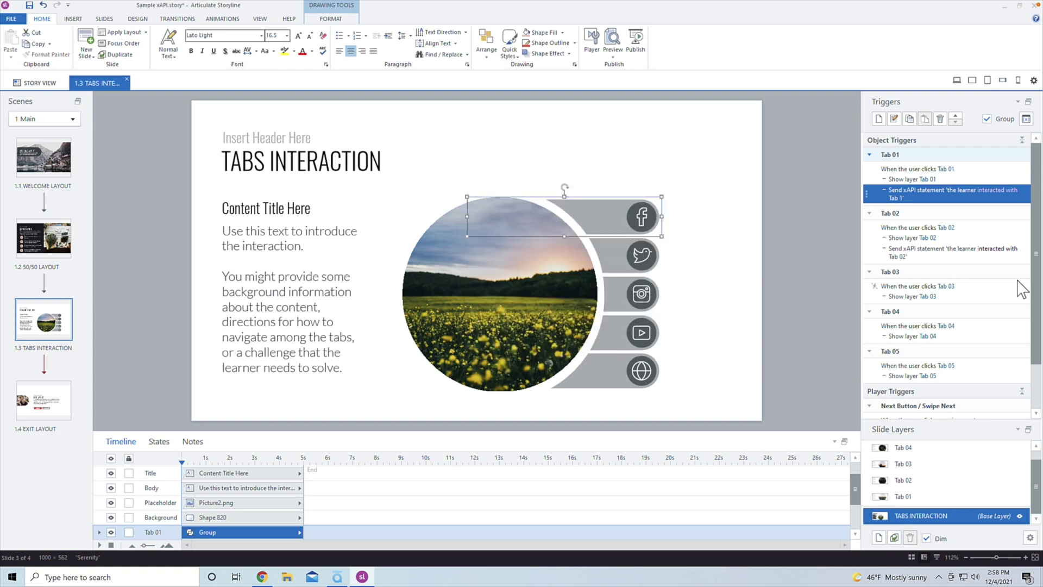
Step: Set the object of Tab 02's "interacted with" xAPI statement to the custom text "Tab 2"
double_click(1009, 239)
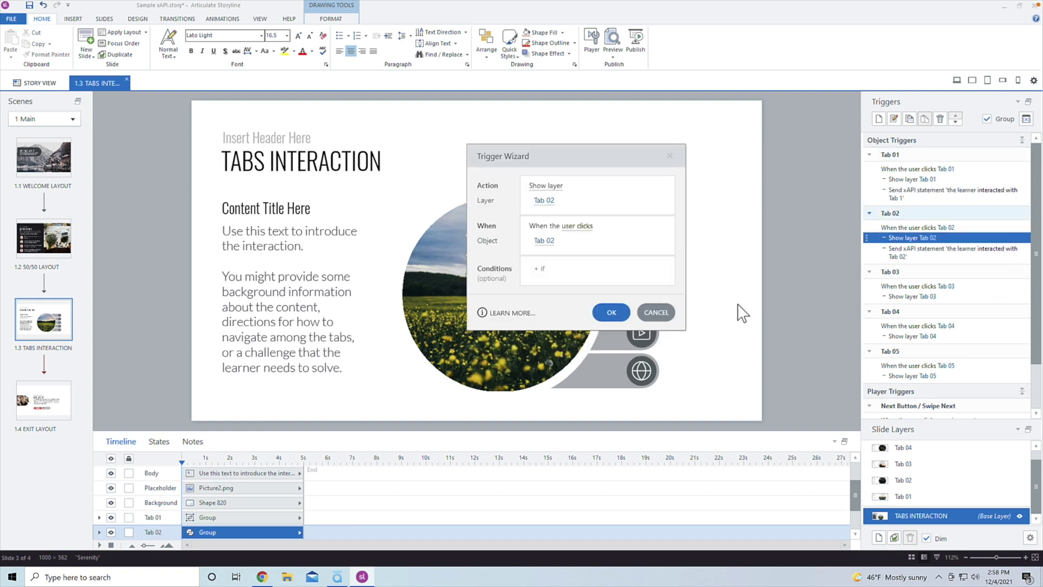
click(658, 313)
double_click(954, 251)
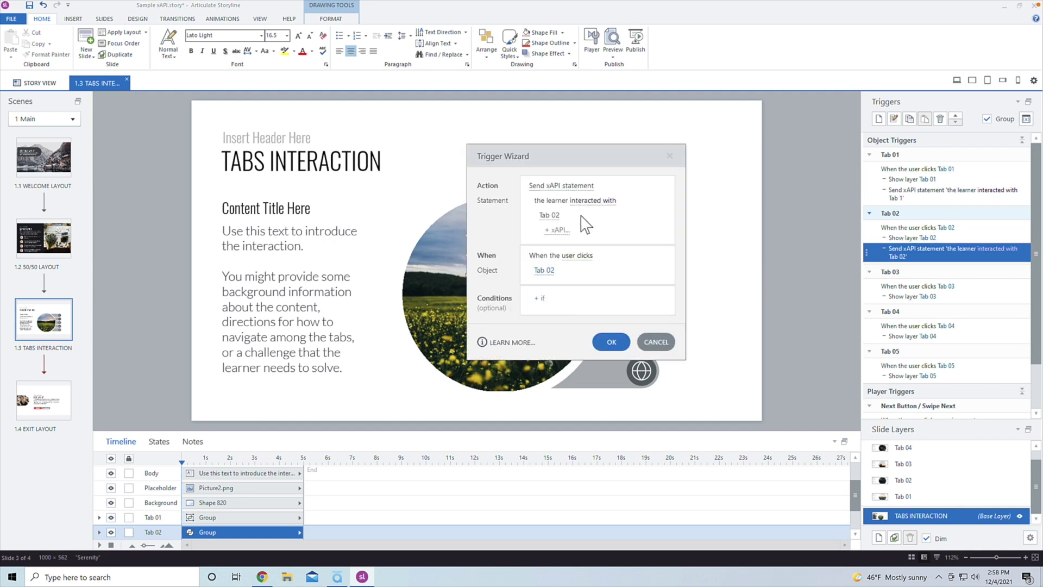
click(549, 215)
click(634, 244)
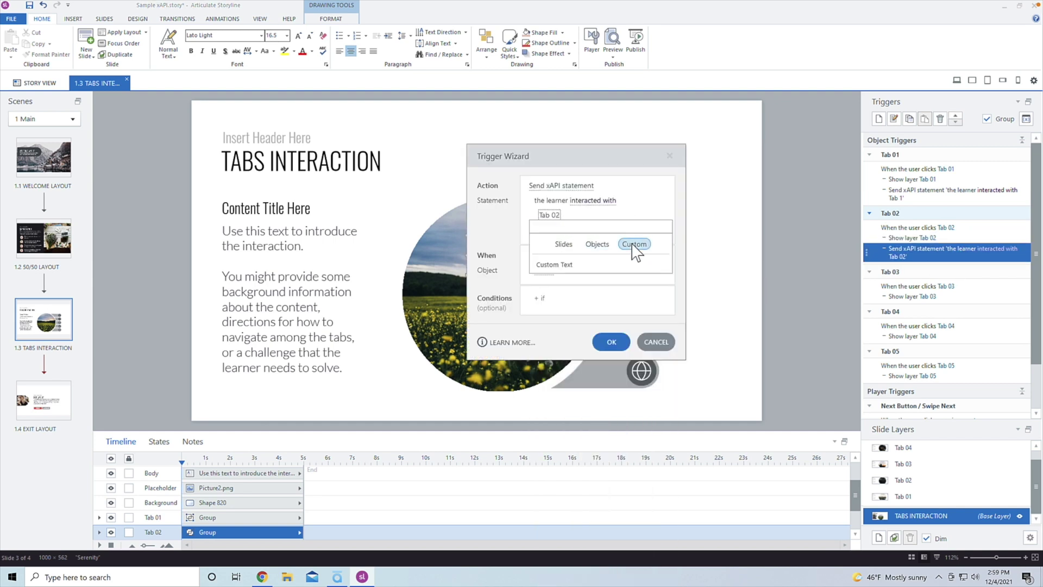
click(592, 264)
click(567, 220)
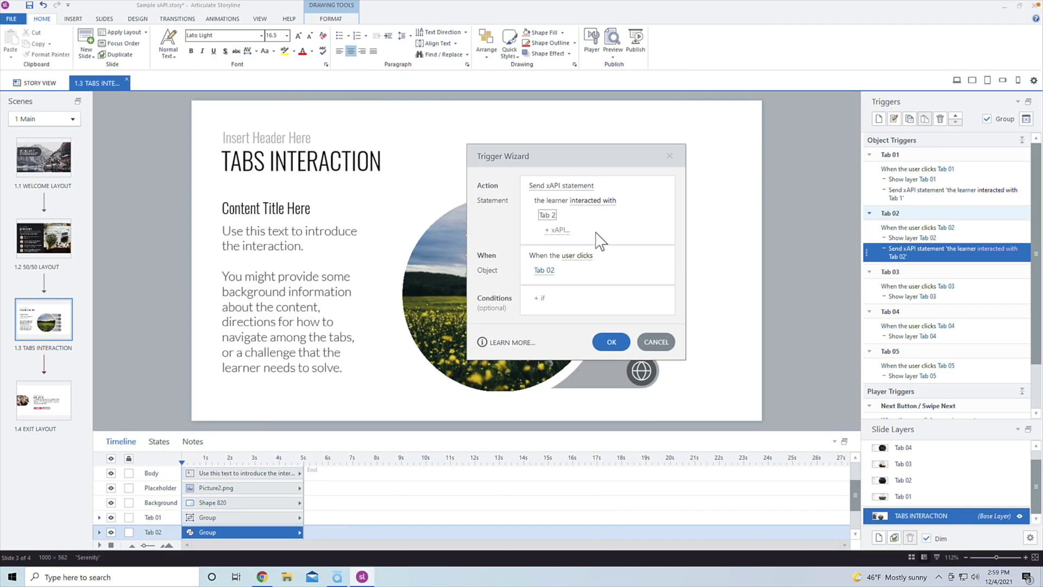
click(612, 341)
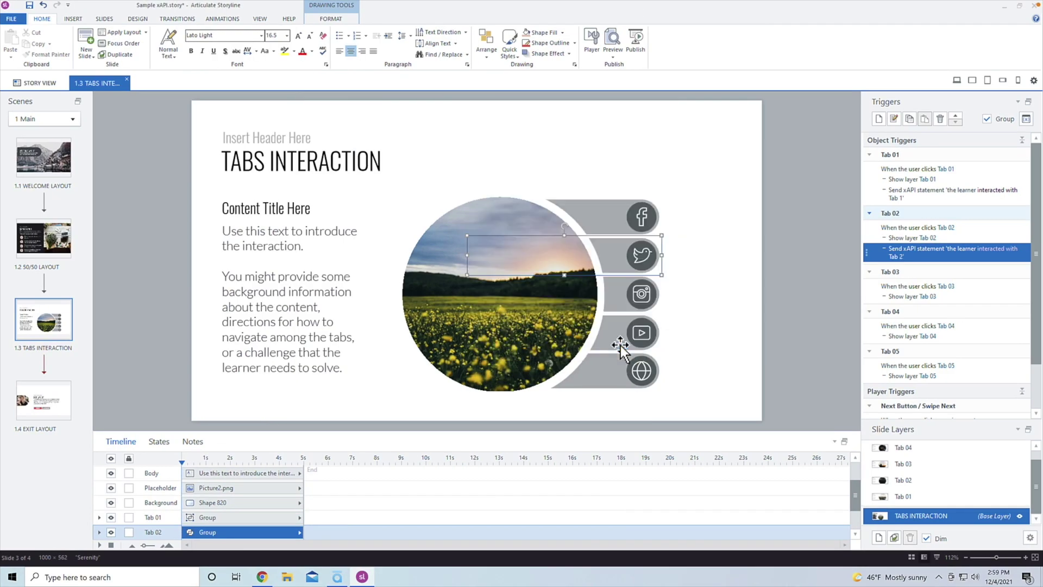
Step: Deselect the Tab 02 group and open the 1.4 Exit Layout slide
click(826, 276)
click(40, 390)
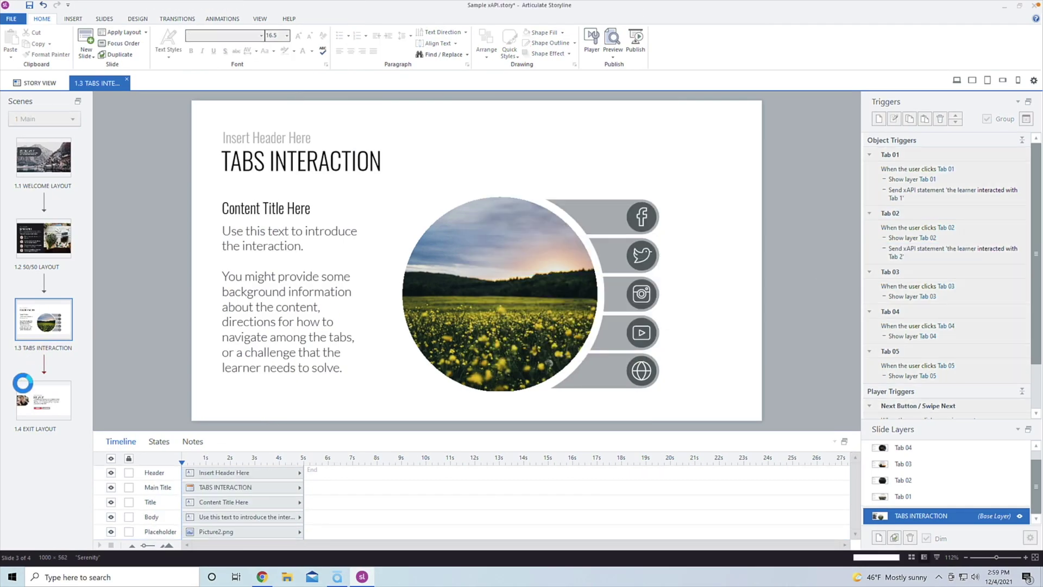
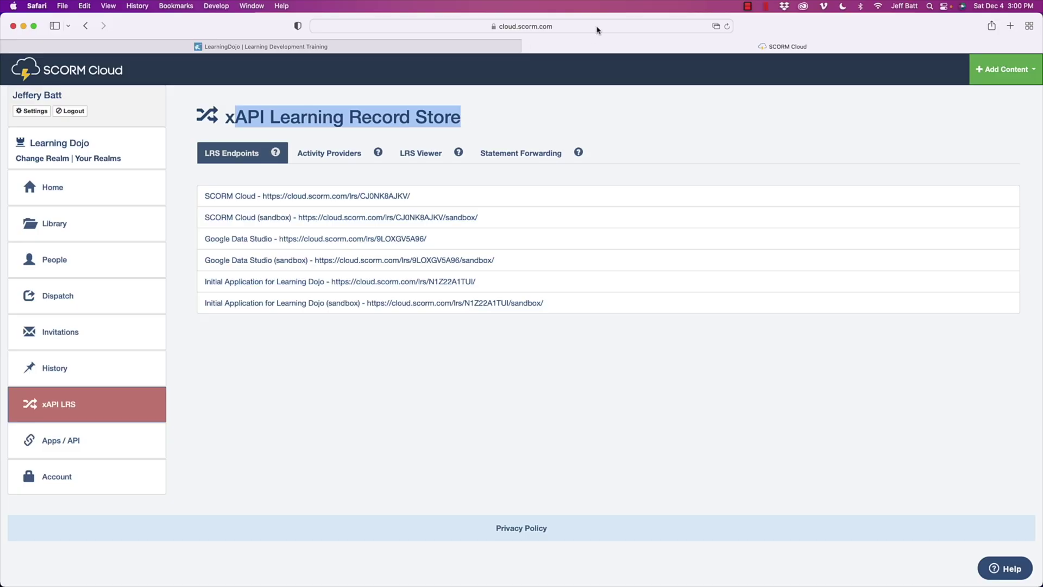
Step: Switch to SCORM Cloud and examine the SCORM Cloud (sandbox) endpoint URL in the xAPI Learning Record Store
click(300, 217)
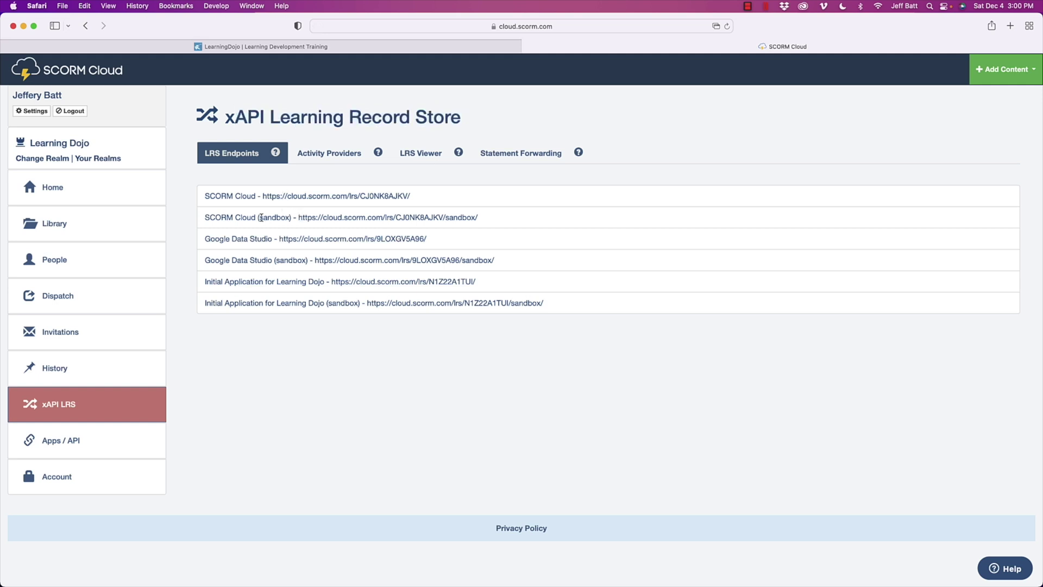
drag(242, 218, 292, 219)
click(307, 218)
drag(300, 219, 426, 218)
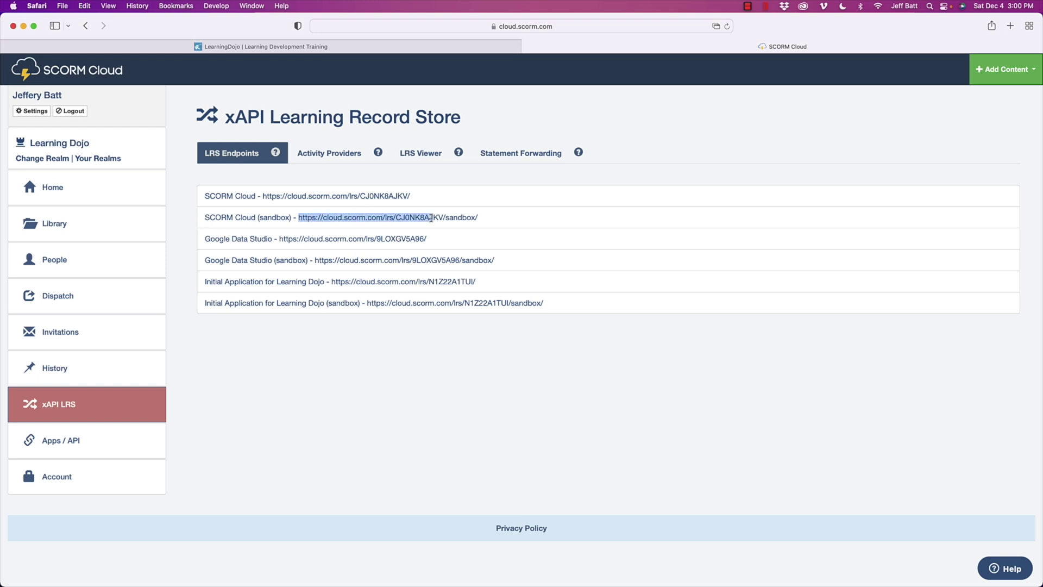
Step: Examine the Sample App's key and secret among the learning record store's activity providers
click(358, 157)
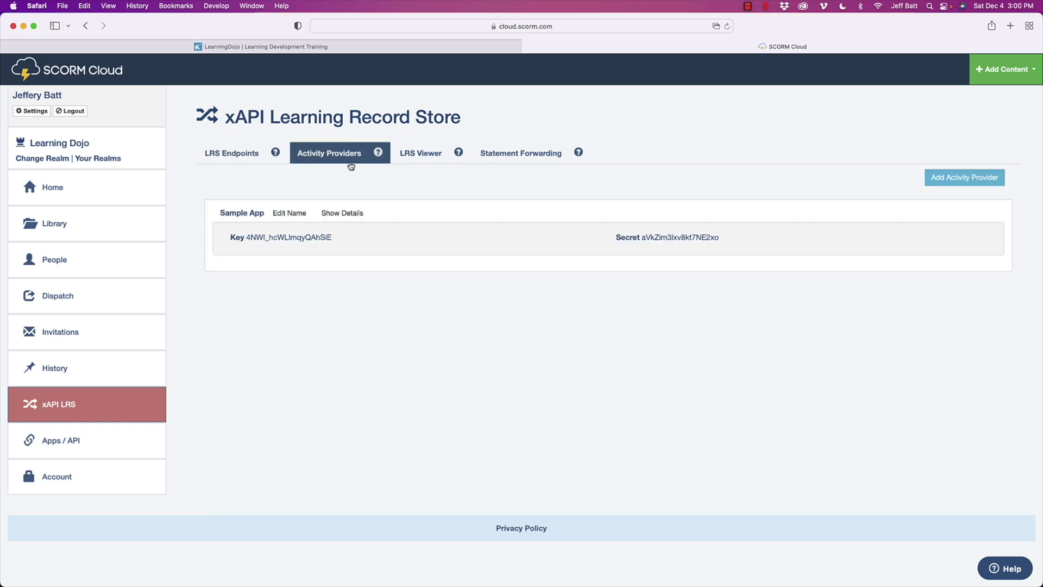
drag(261, 234, 305, 237)
drag(650, 237, 663, 238)
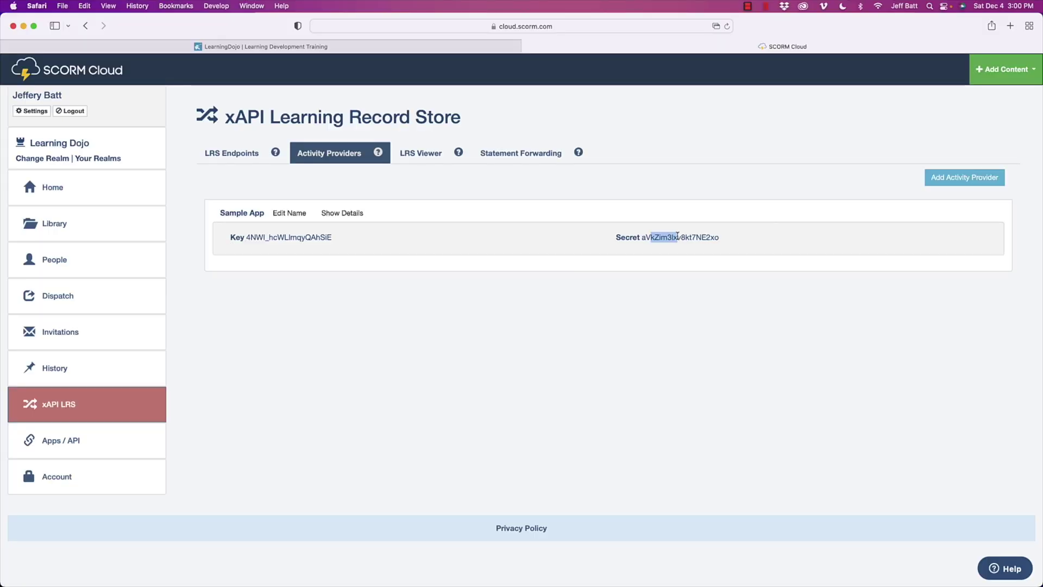
drag(250, 237, 322, 235)
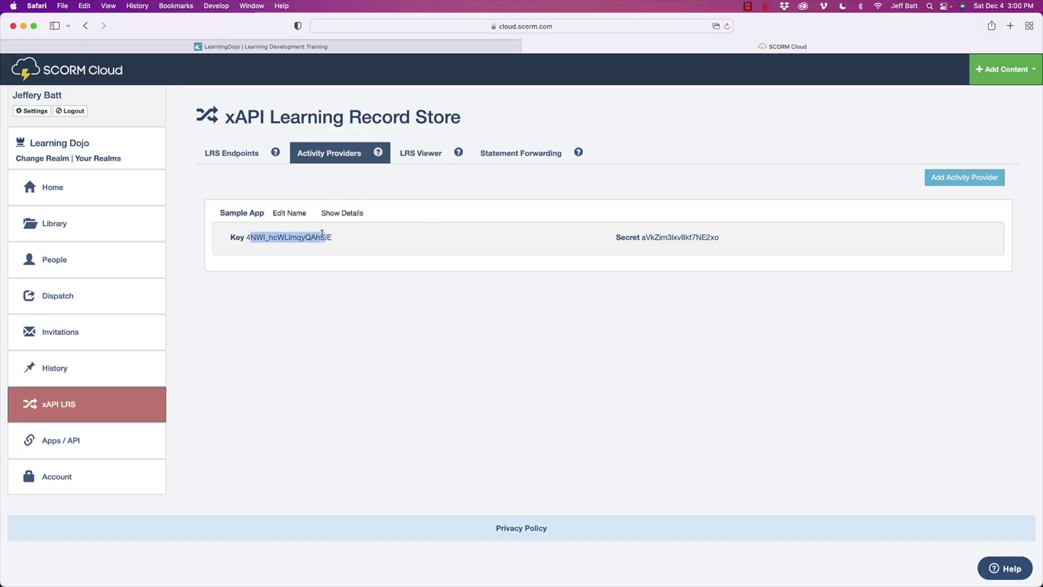
Step: Review the recorded xAPI statements in the LRS Viewer for SCORM Cloud and SCORM Cloud (sandbox)
click(438, 157)
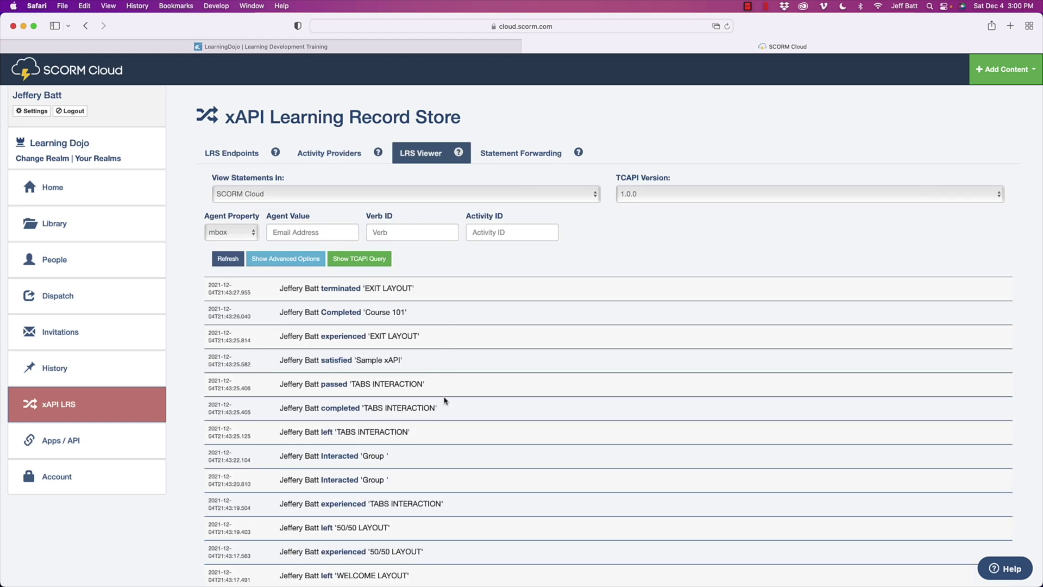
scroll(442, 401, down, 3)
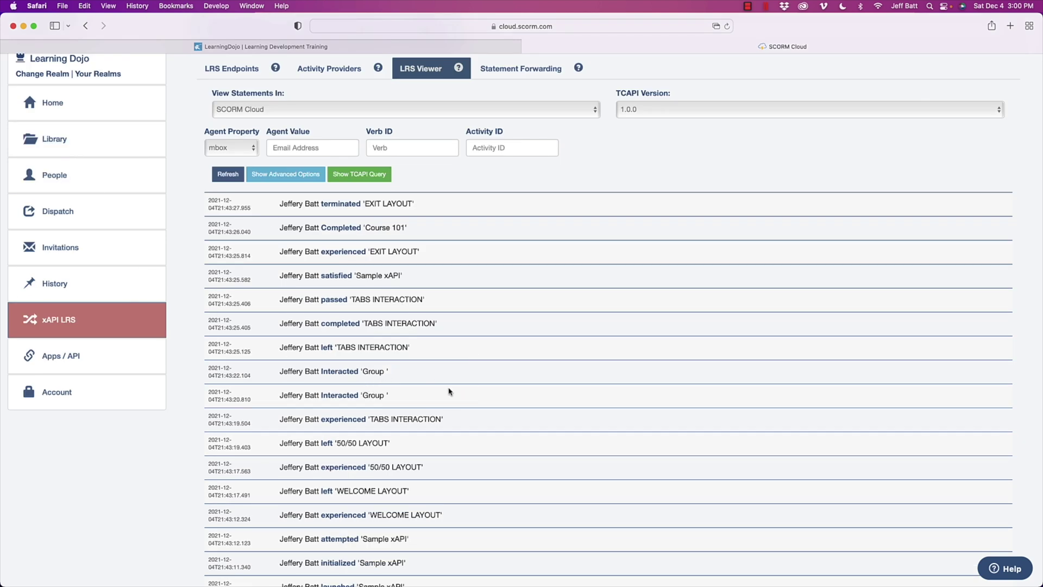
scroll(416, 308, down, 4)
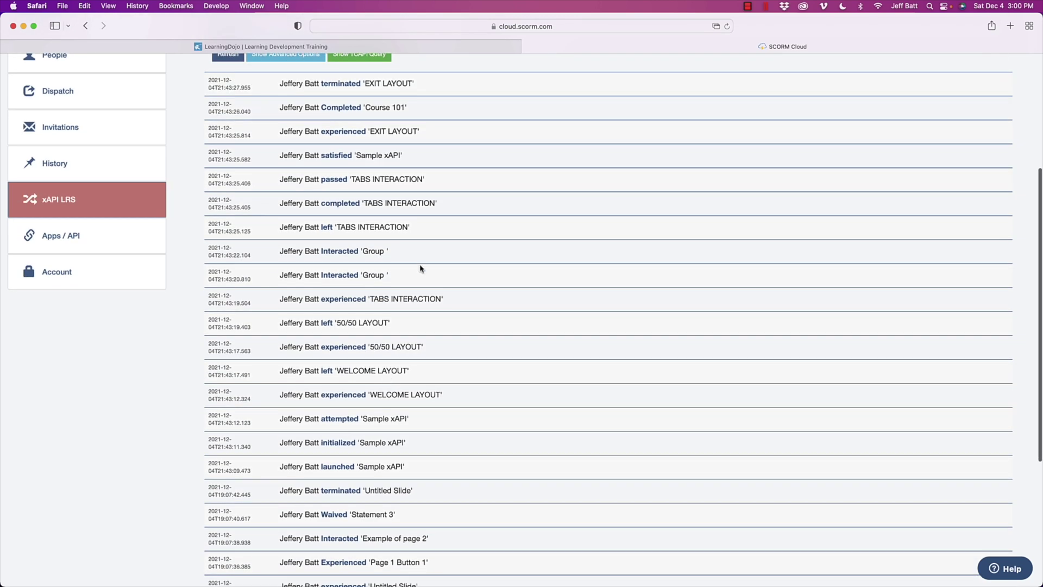
key(super+r)
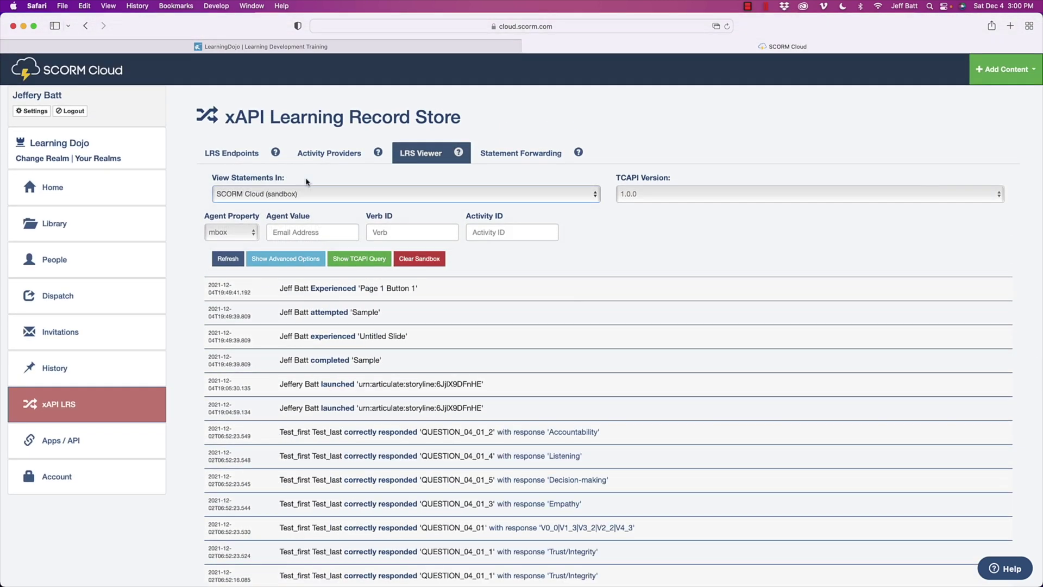
click(348, 195)
click(286, 203)
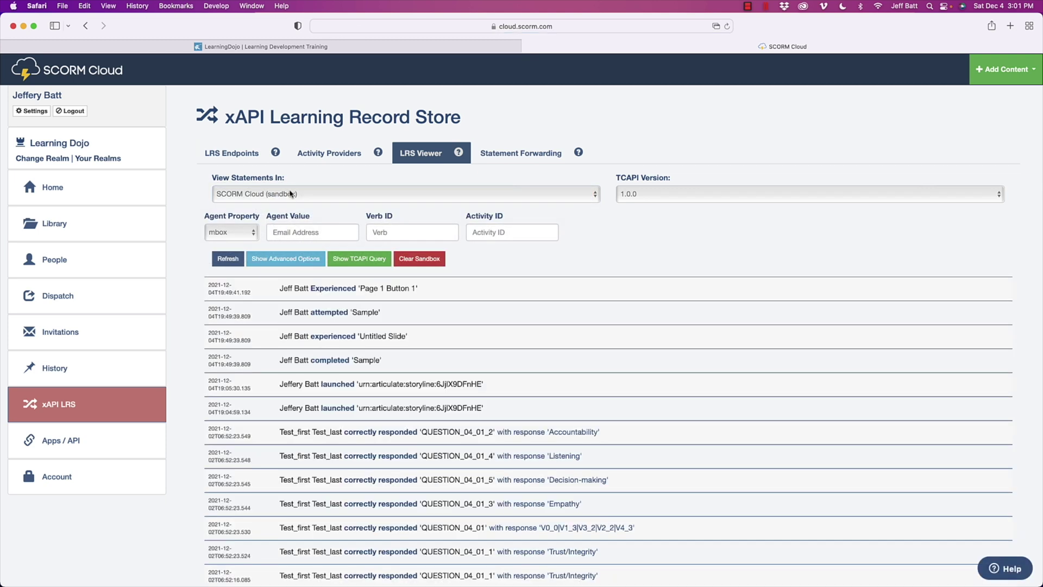
Step: Copy the SCORM Cloud (sandbox) endpoint URL from the LRS endpoints list
click(243, 158)
drag(485, 218, 296, 214)
key(super+c)
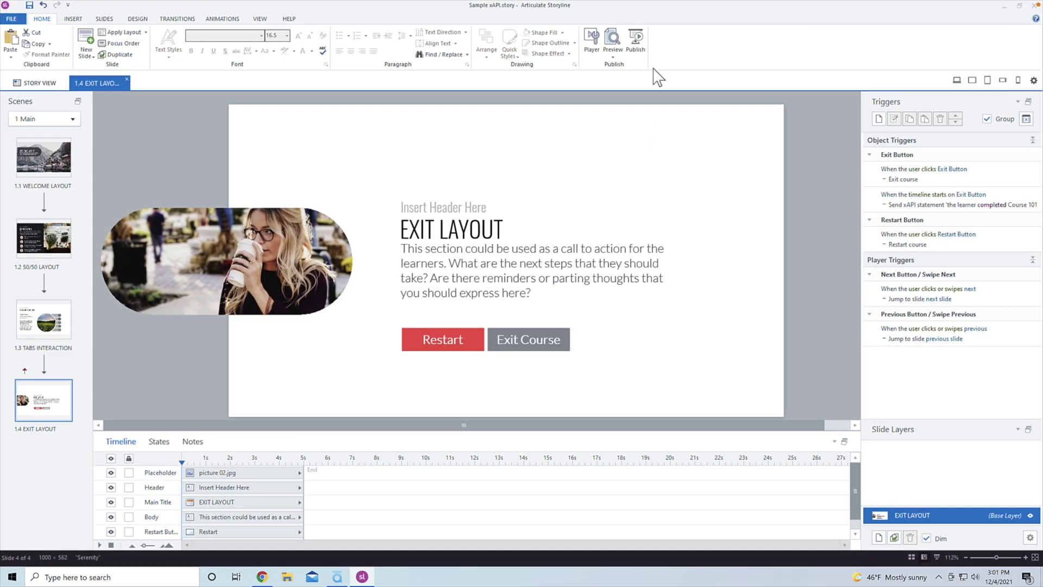
Step: In Storyline, open the LMS / LRS publish settings, disable reporting to an LMS and enable reporting to an external LRS
click(633, 41)
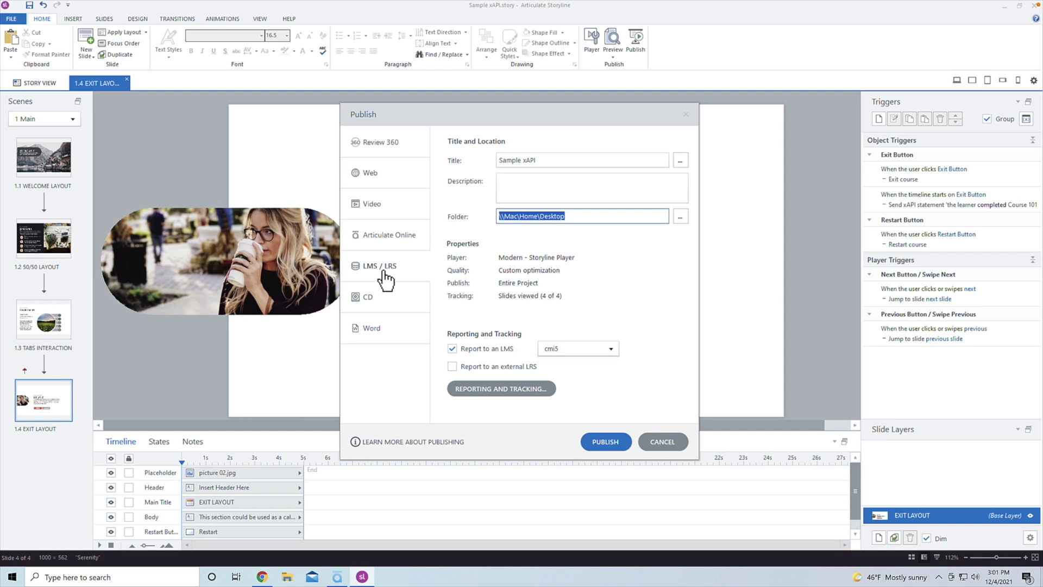
click(491, 350)
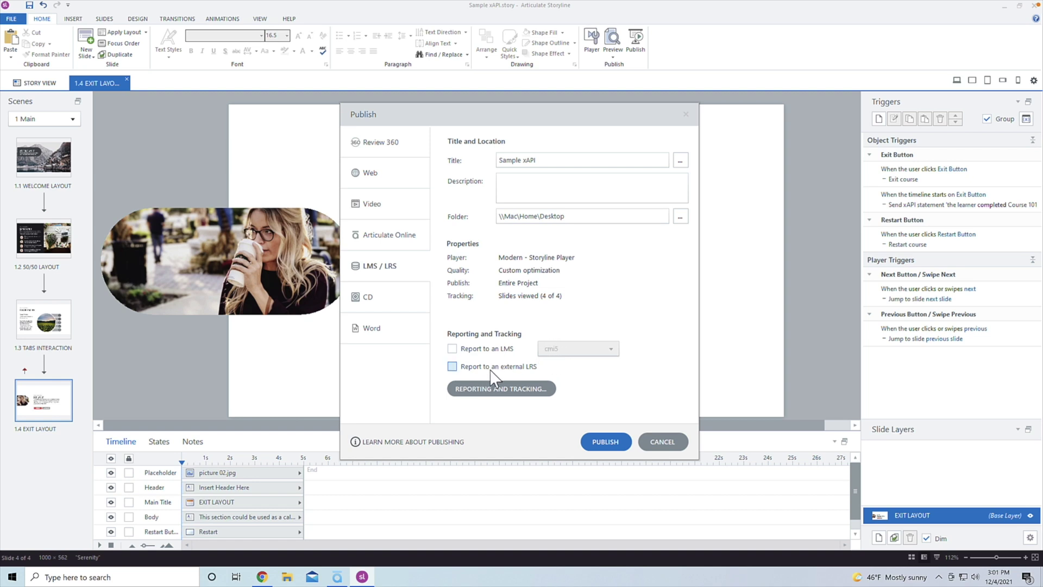
click(511, 368)
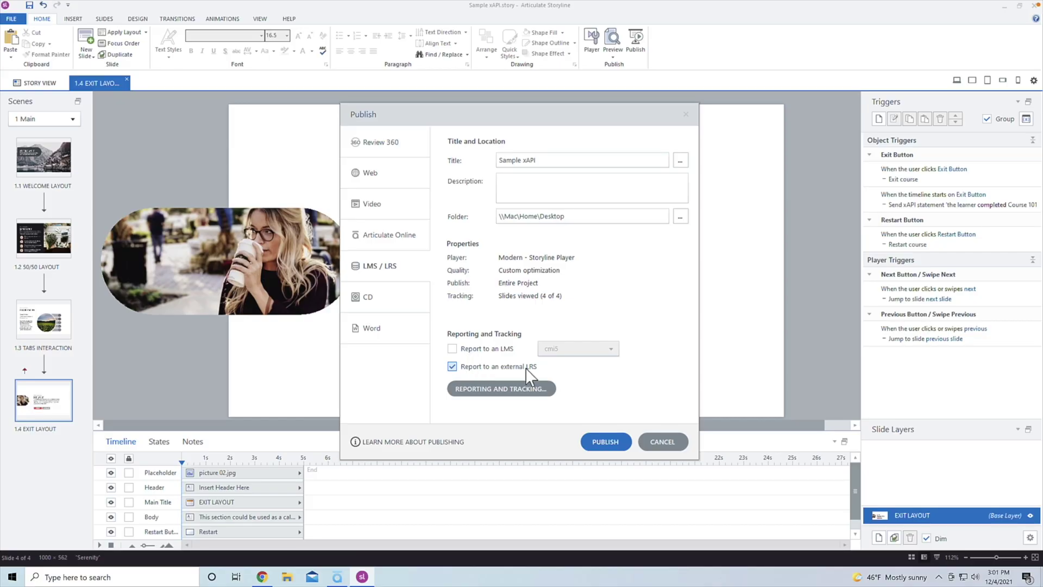
Step: In the reporting and tracking options, set the LRS configuration to Manual and paste the copied sandbox URL as the LRS endpoint
click(533, 388)
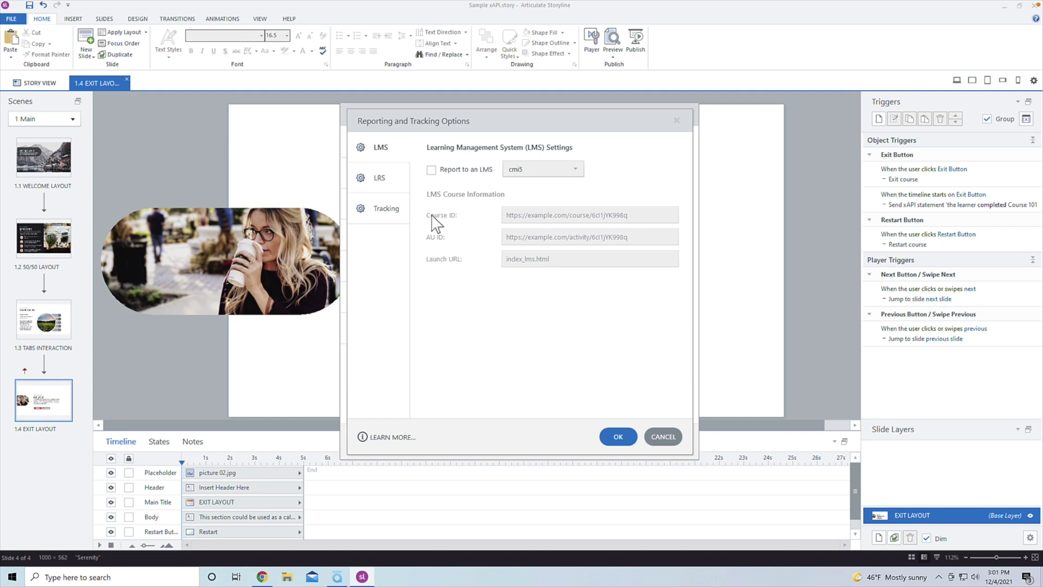
click(381, 186)
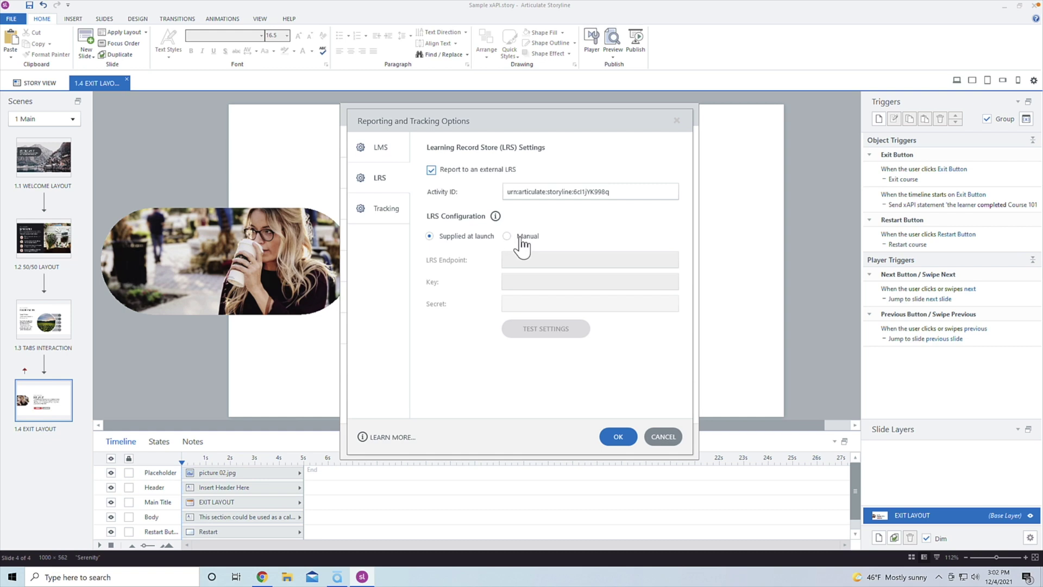
click(507, 236)
click(530, 259)
key(ctrl+v)
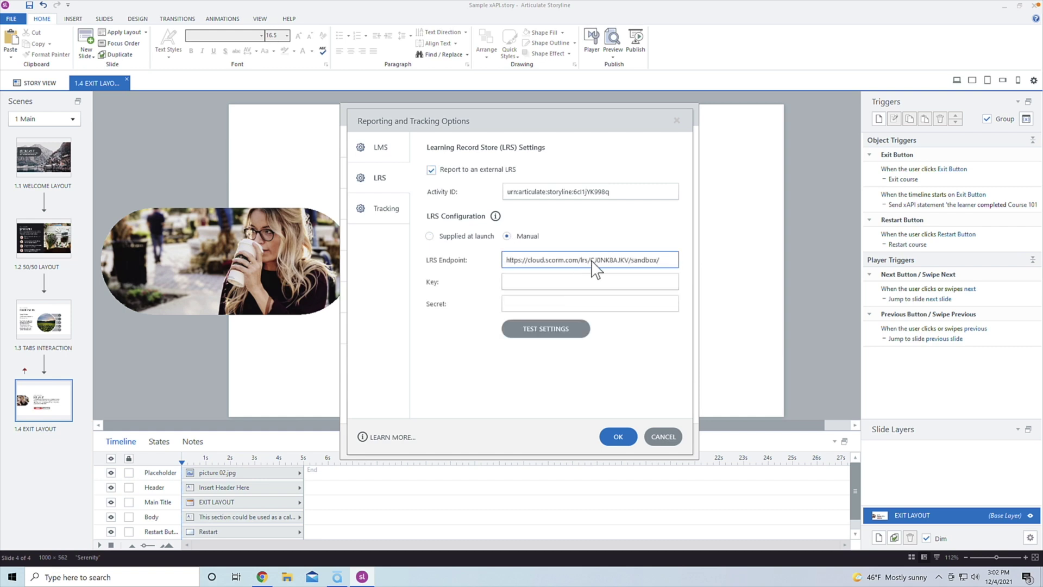
Step: Copy the Sample App's key from SCORM Cloud's activity providers and paste it into the Key field of Storyline's LRS settings
key(ctrl+Left)
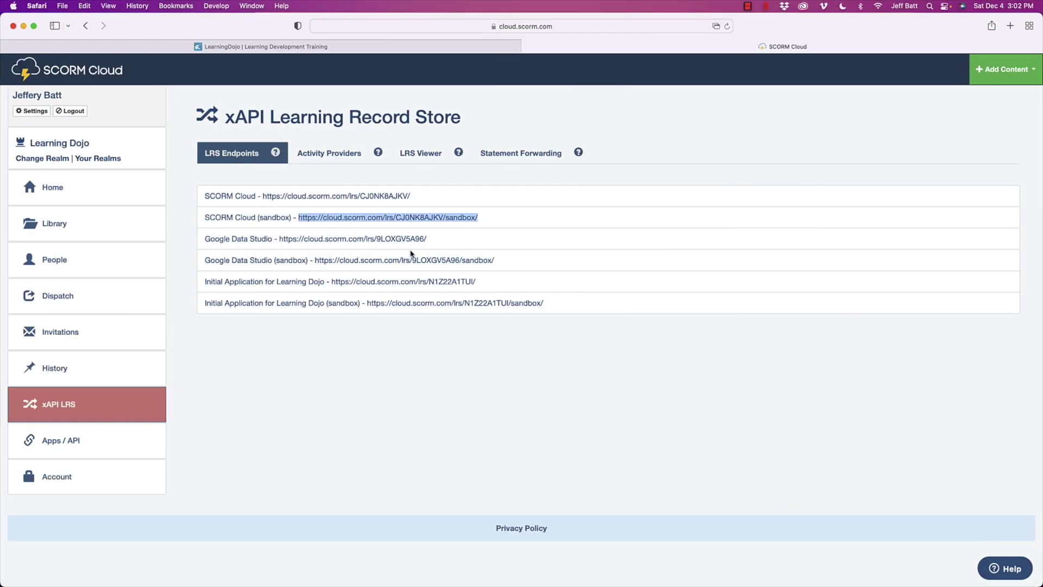
click(416, 162)
click(336, 156)
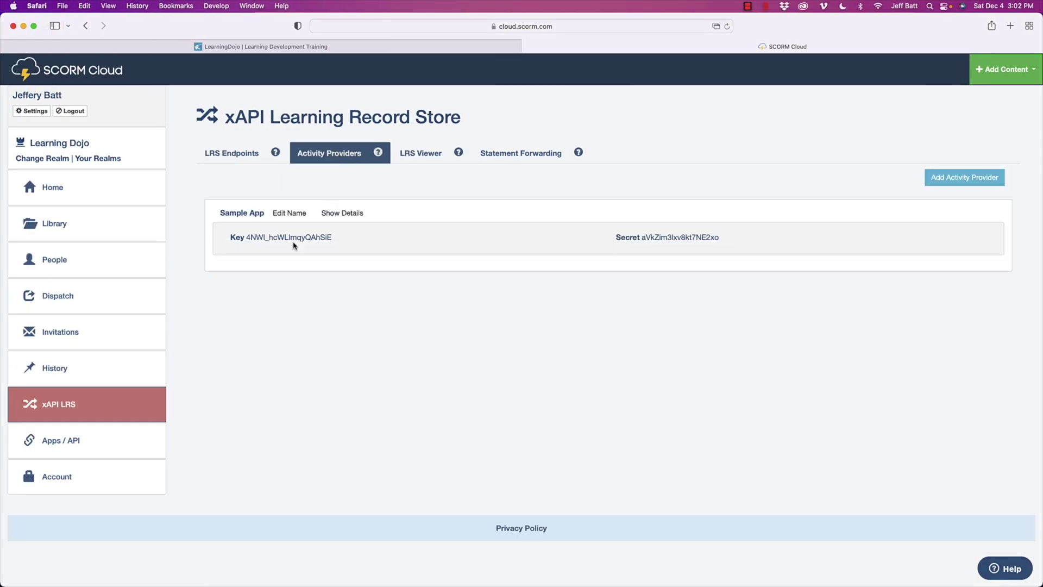
drag(332, 236, 246, 237)
key(super+c)
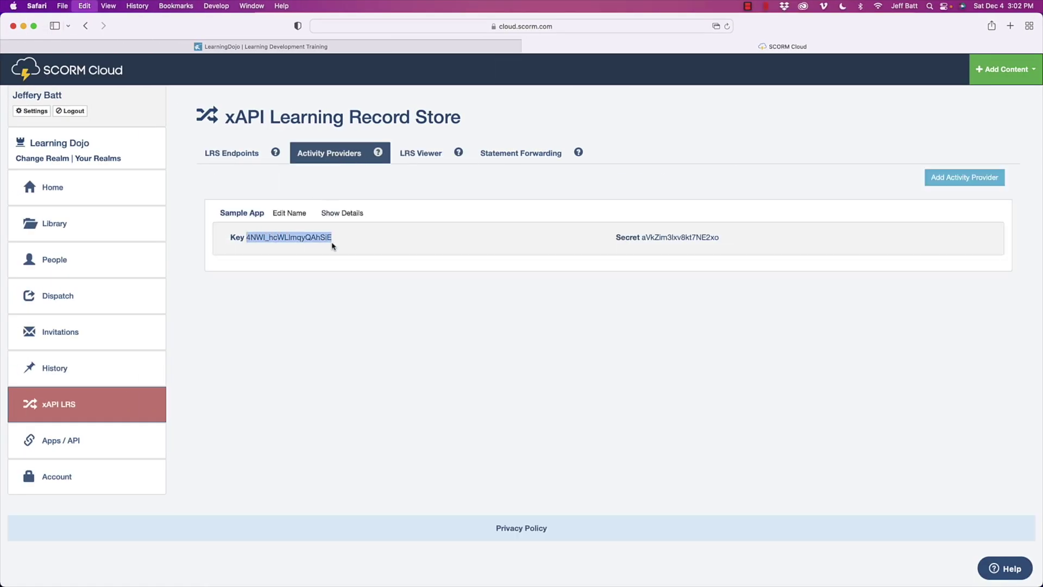
key(ctrl+Right)
click(530, 282)
key(ctrl+v)
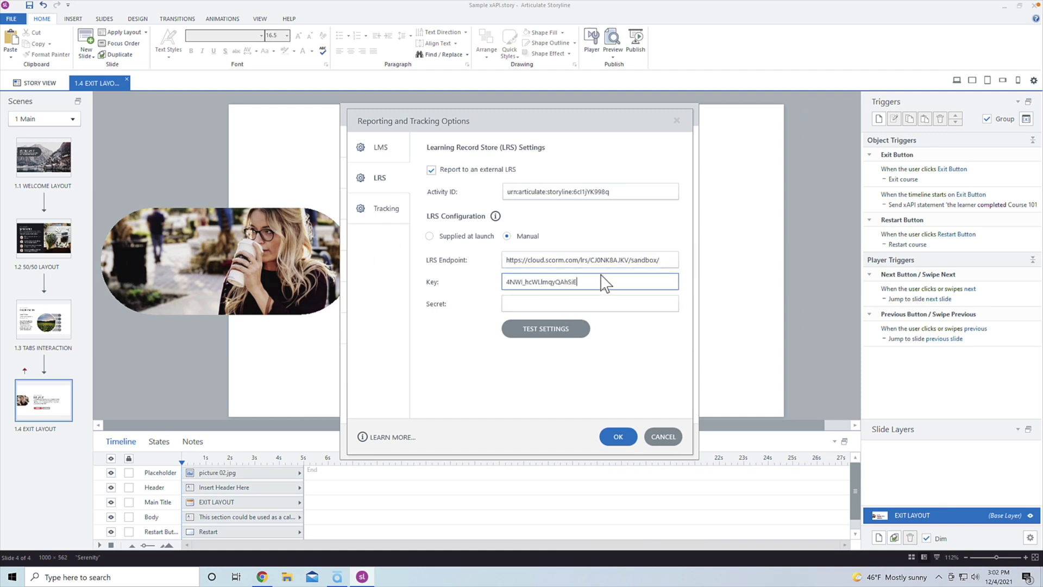
Step: Copy the Sample App's secret from SCORM Cloud and paste it into the Secret field of Storyline's LRS settings
key(ctrl+Left)
double_click(659, 237)
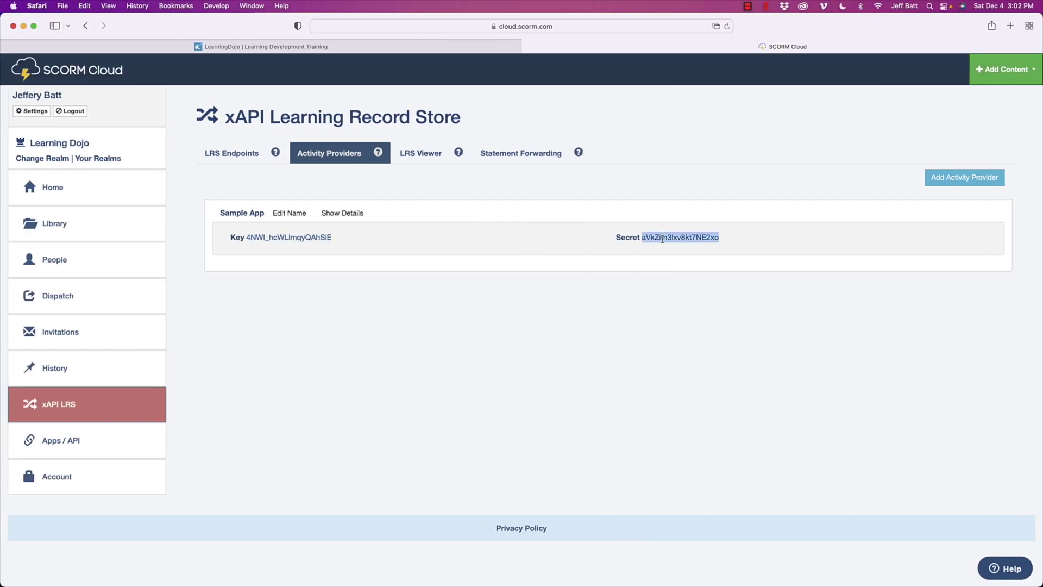
key(super+c)
key(ctrl+Right)
click(577, 303)
key(ctrl+v)
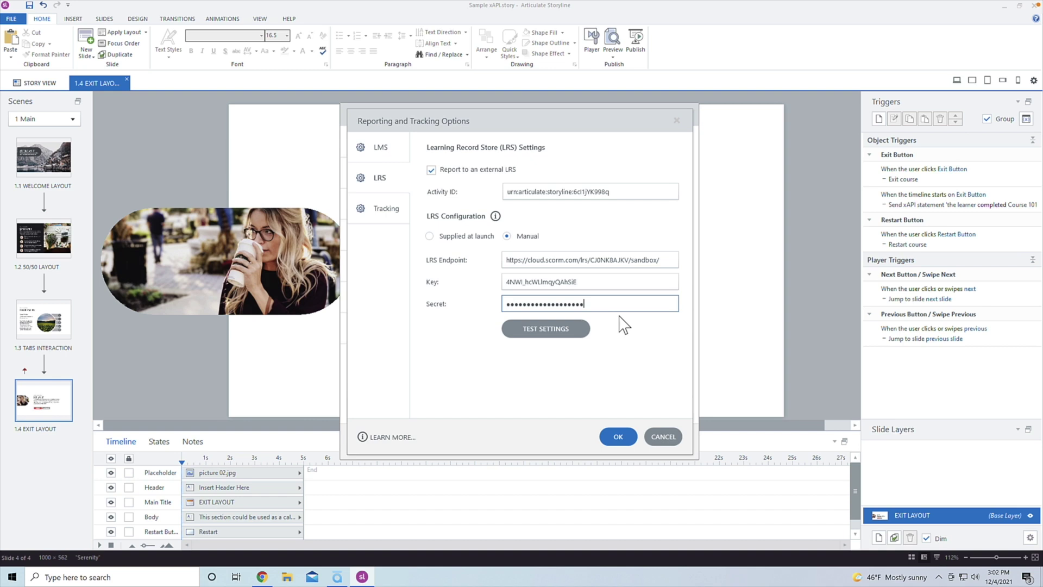
Step: Test the LRS connection, accept the reporting and tracking options, and publish the Sample xAPI course
click(569, 340)
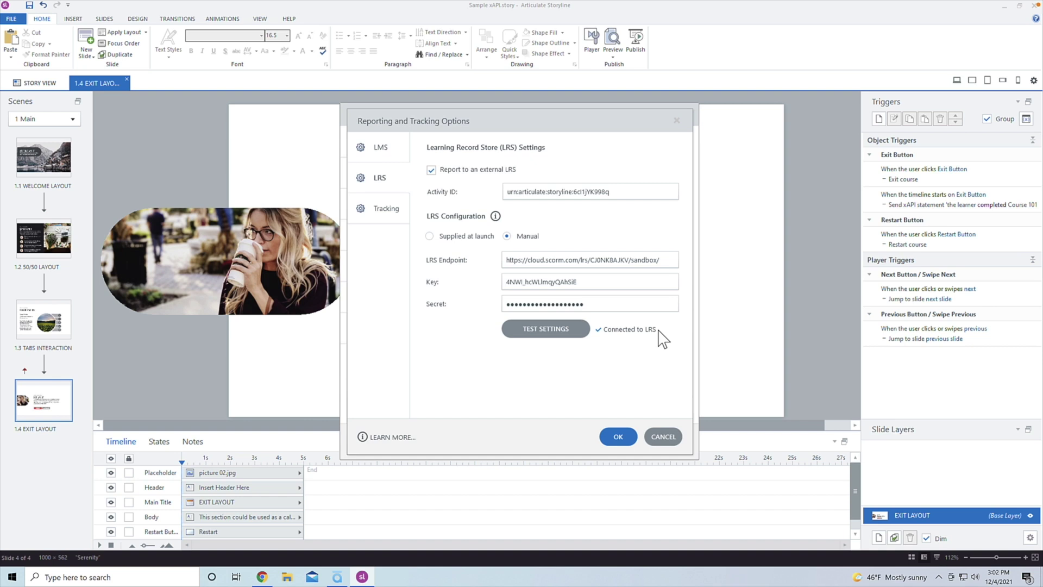
click(618, 438)
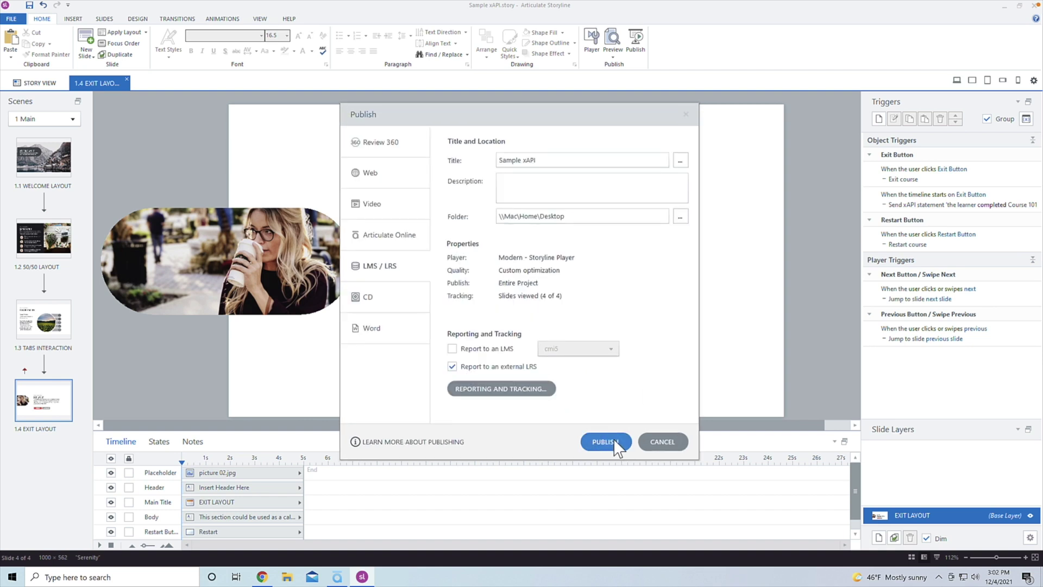
click(608, 441)
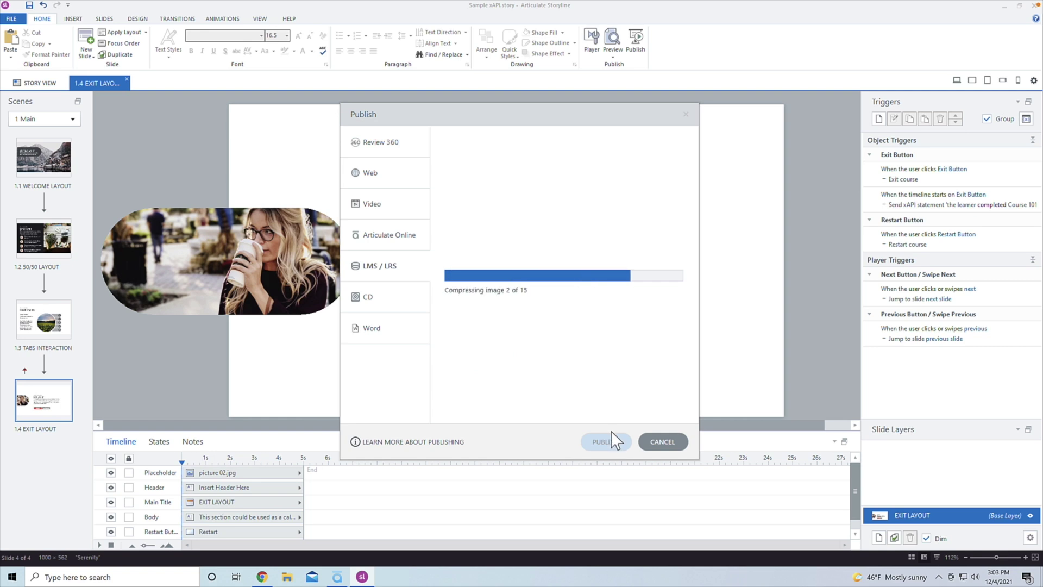